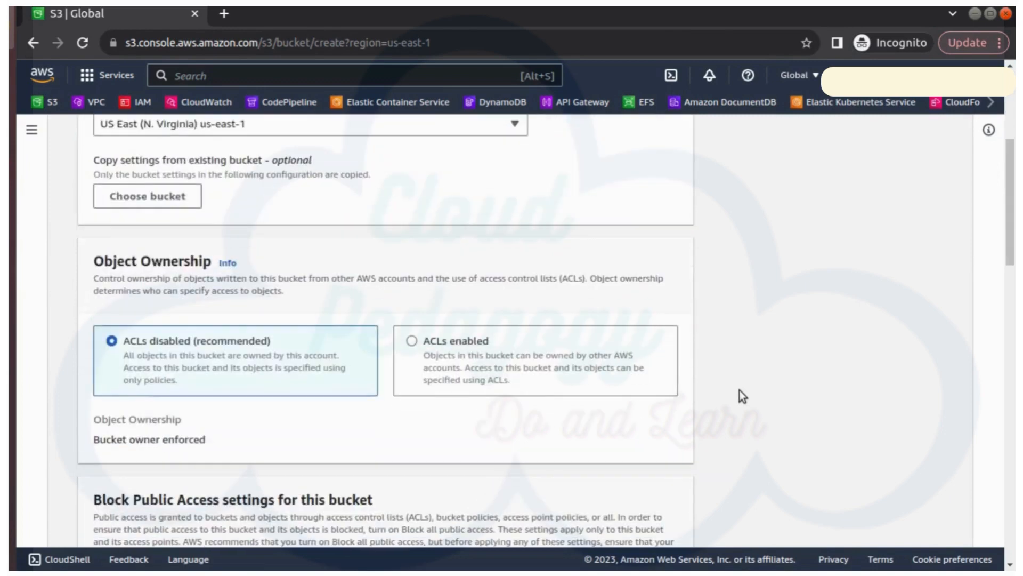
- Create the bucket studentdirectory-photo-bucket-123 in US East (N. Virginia) us-east-1, keeping ACLs disabled and the default access and encryption settings
scroll(740, 392, up, 3)
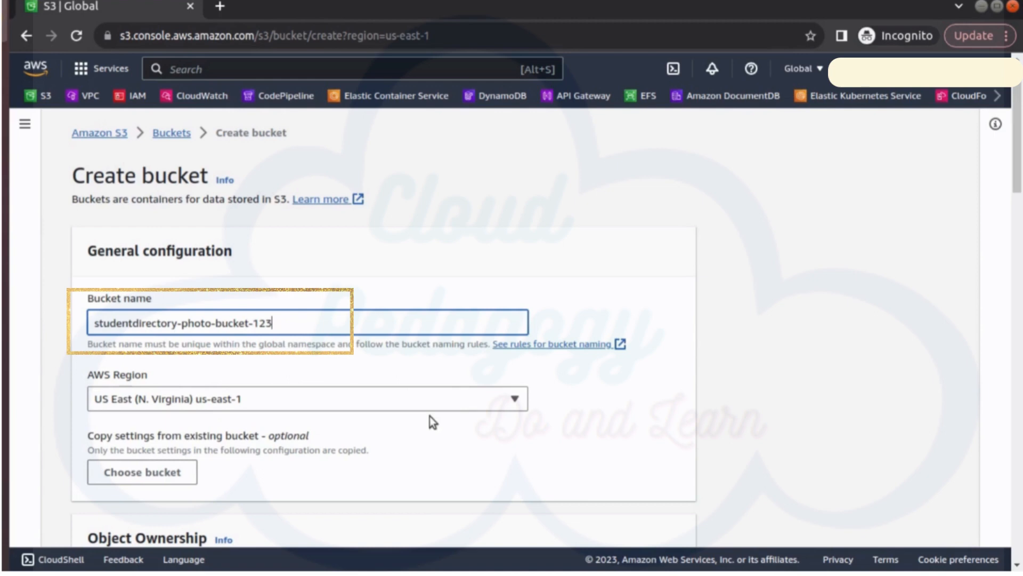
scroll(740, 392, down, 8)
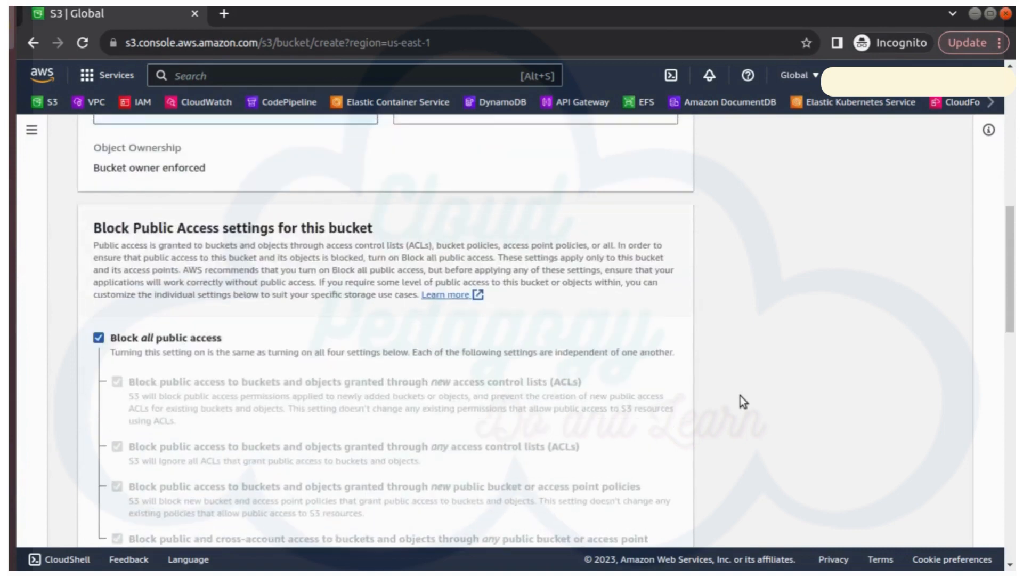
scroll(740, 397, down, 15)
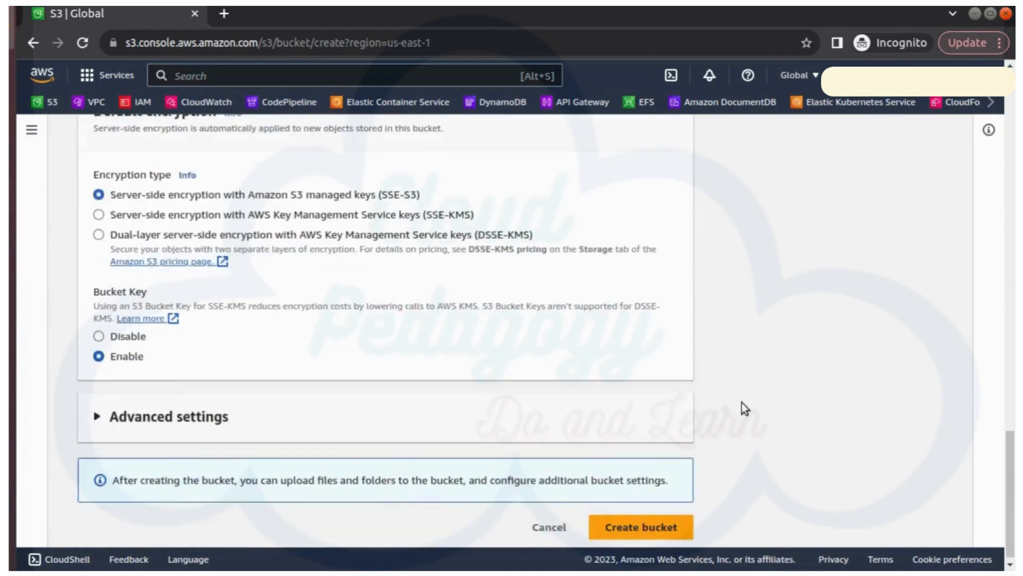
click(632, 527)
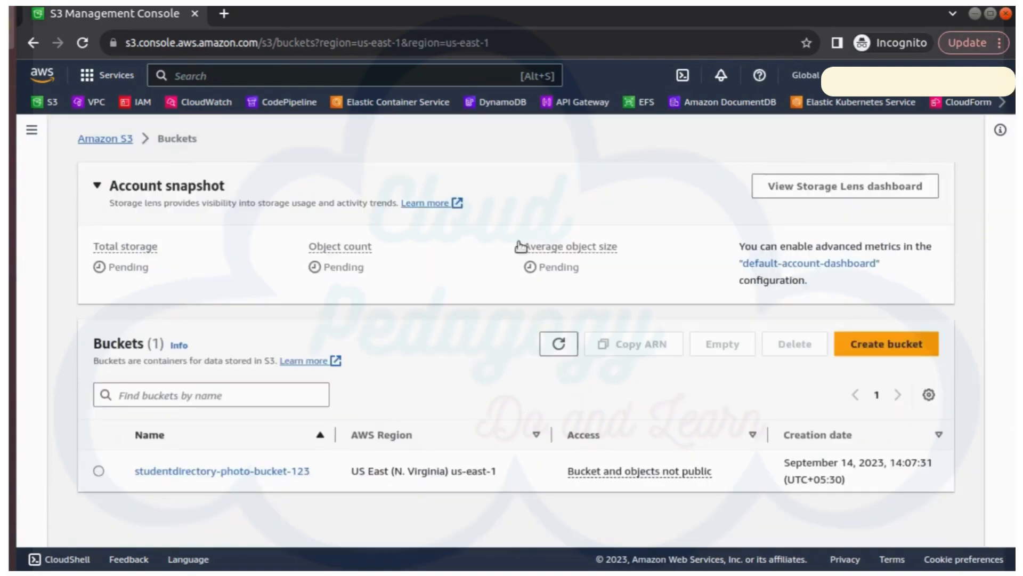
- Upload Student1.jpeg from the Downloads folder to studentdirectory-photo-bucket-123 and close the upload status
click(230, 471)
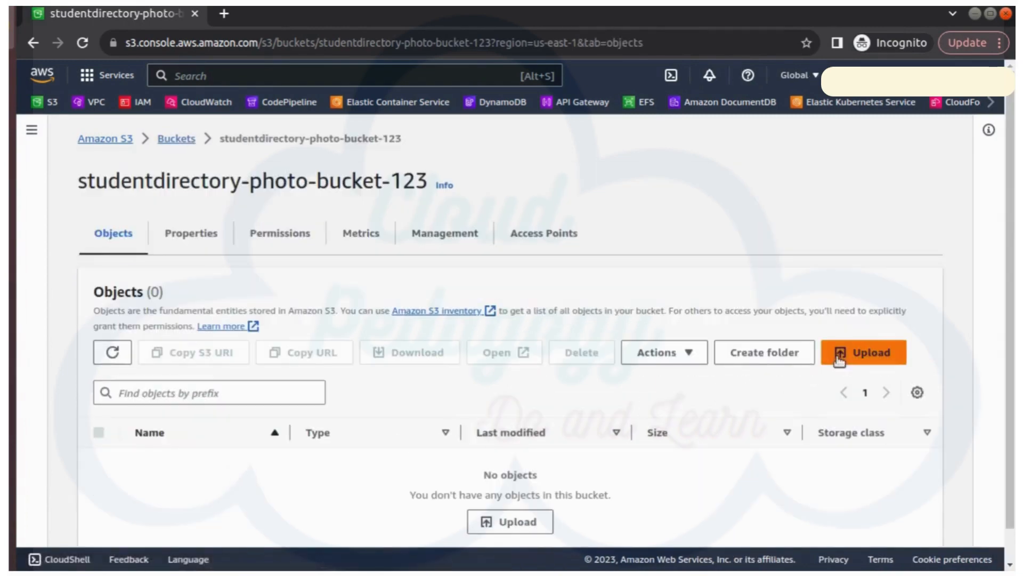
click(855, 356)
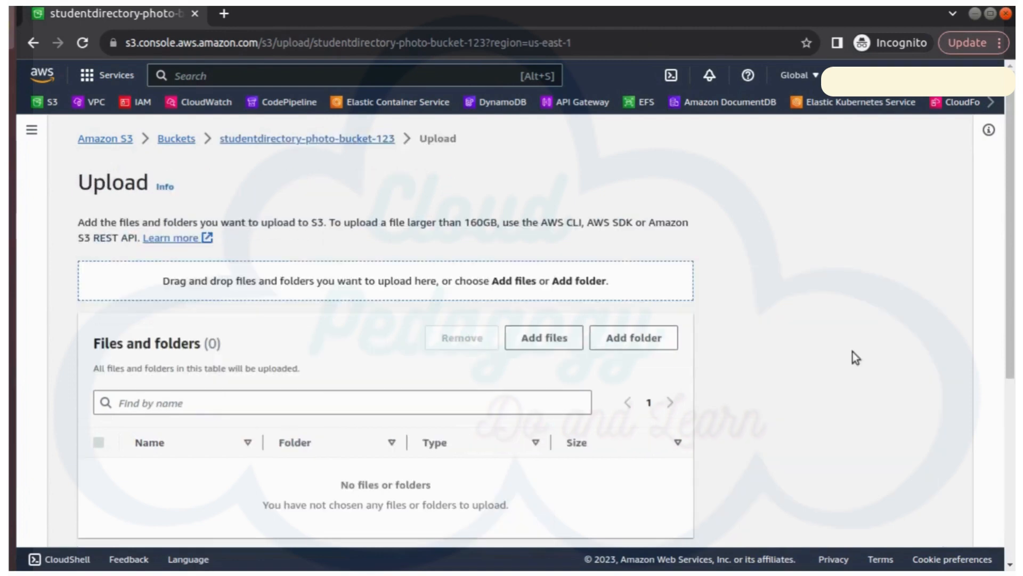
click(568, 341)
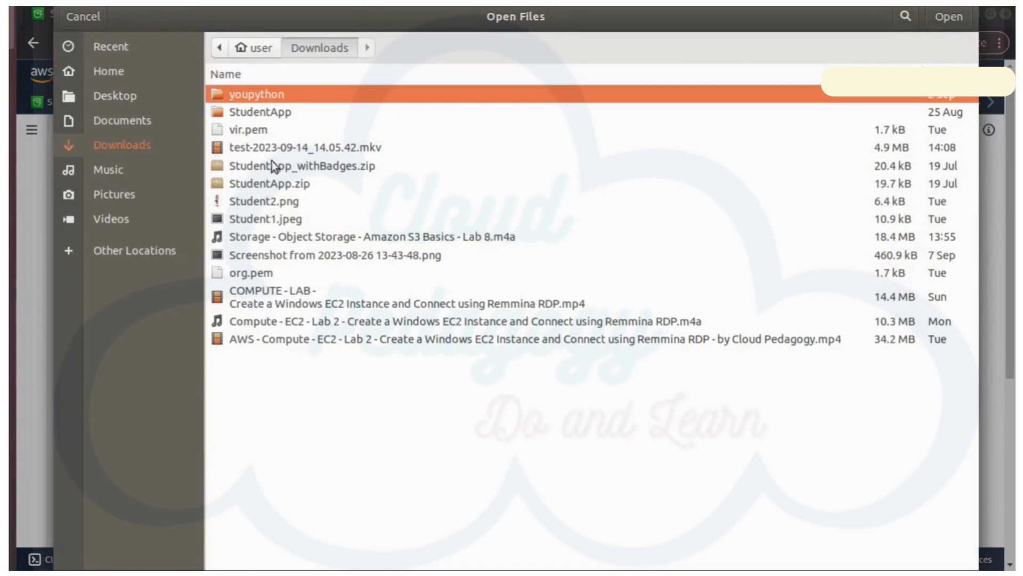
click(273, 221)
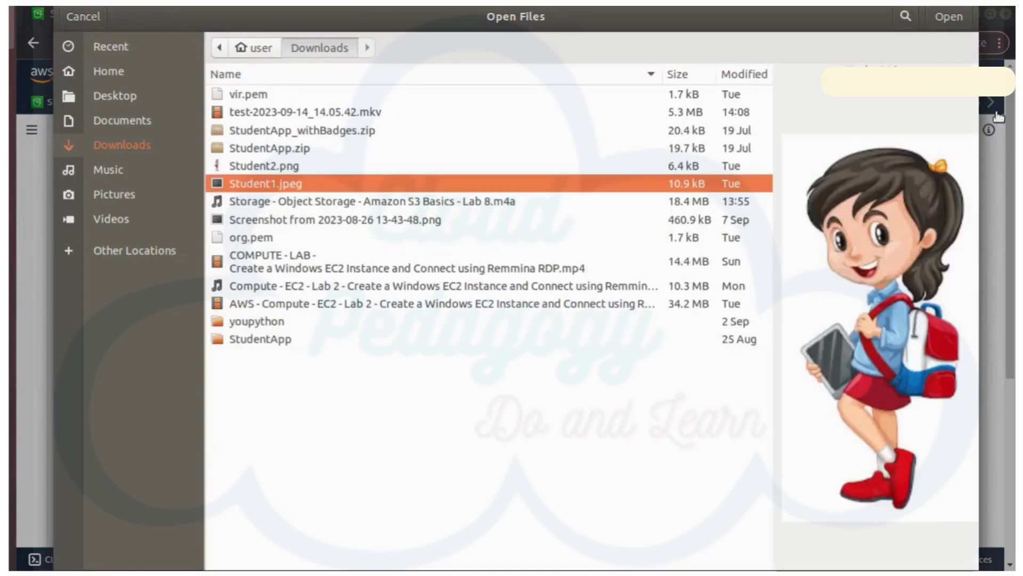
click(957, 23)
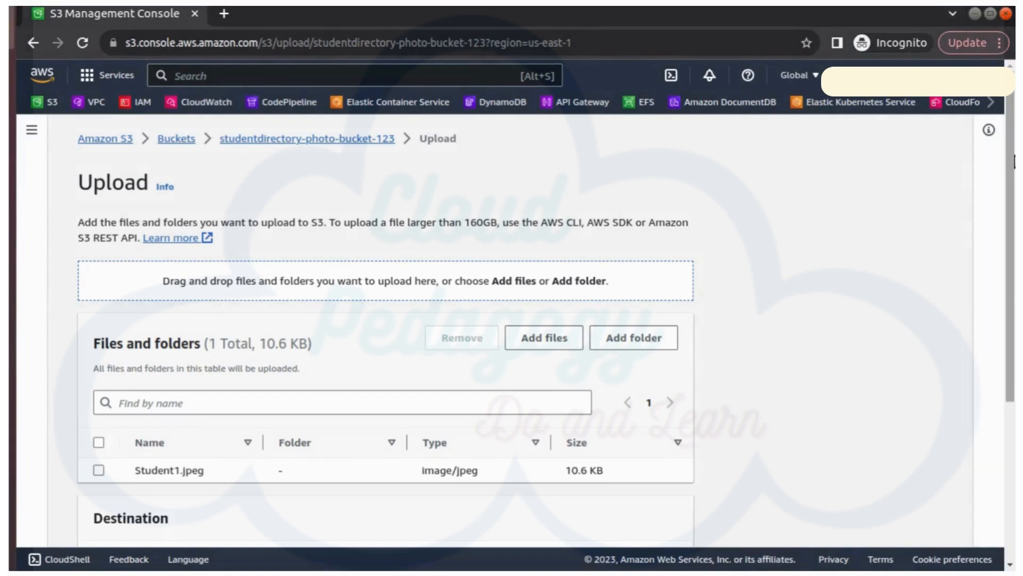
scroll(1012, 205, down, 1)
scroll(1014, 205, down, 4)
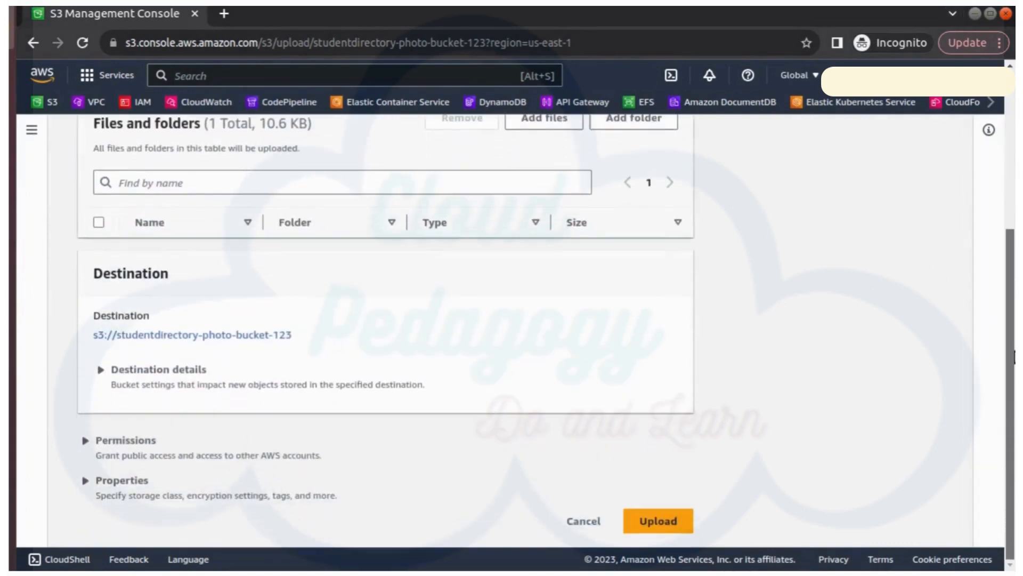
click(659, 528)
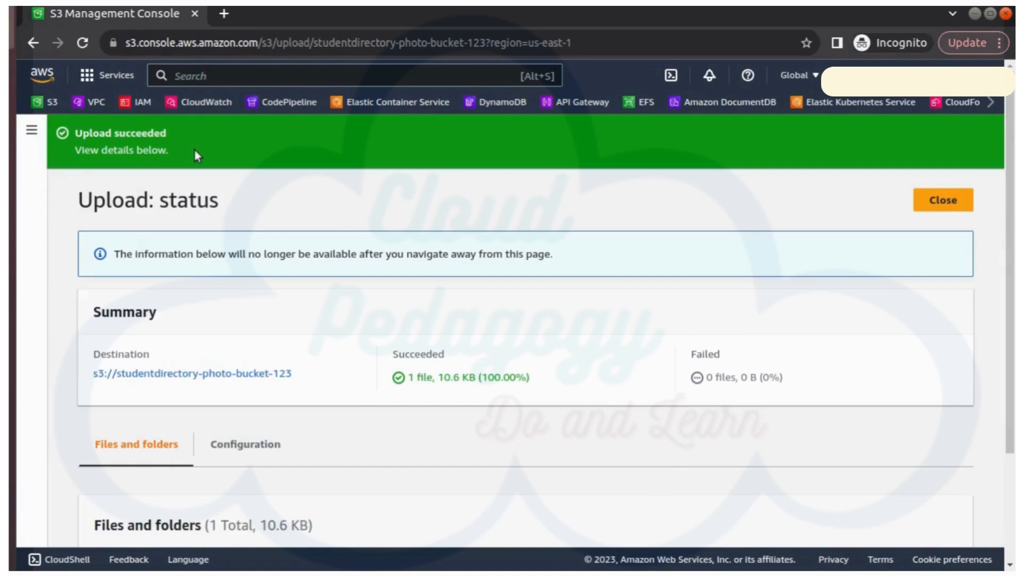
click(955, 201)
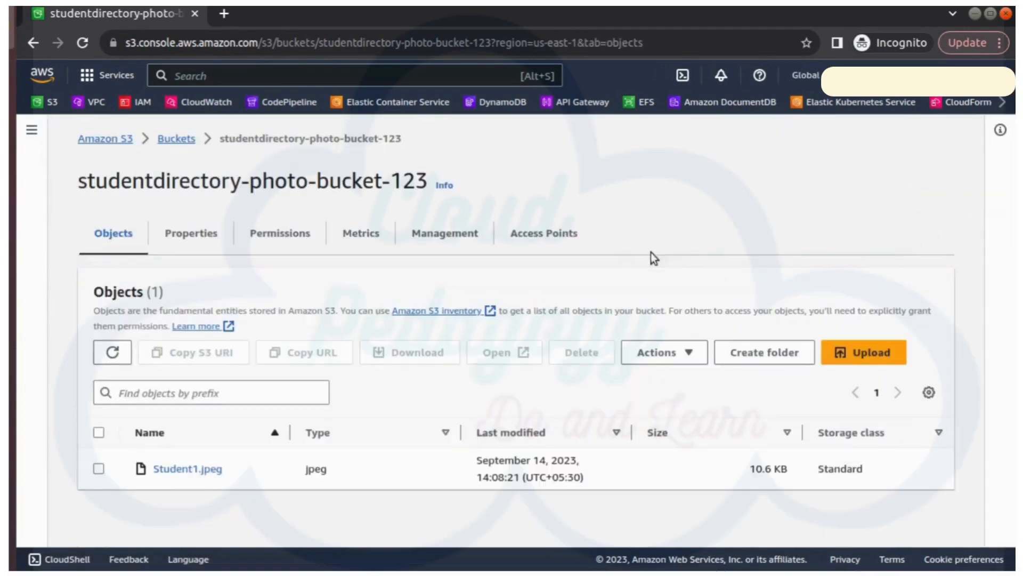
- Copy the object URL of Student1.jpeg from its details and load it in a new browser tab
click(199, 470)
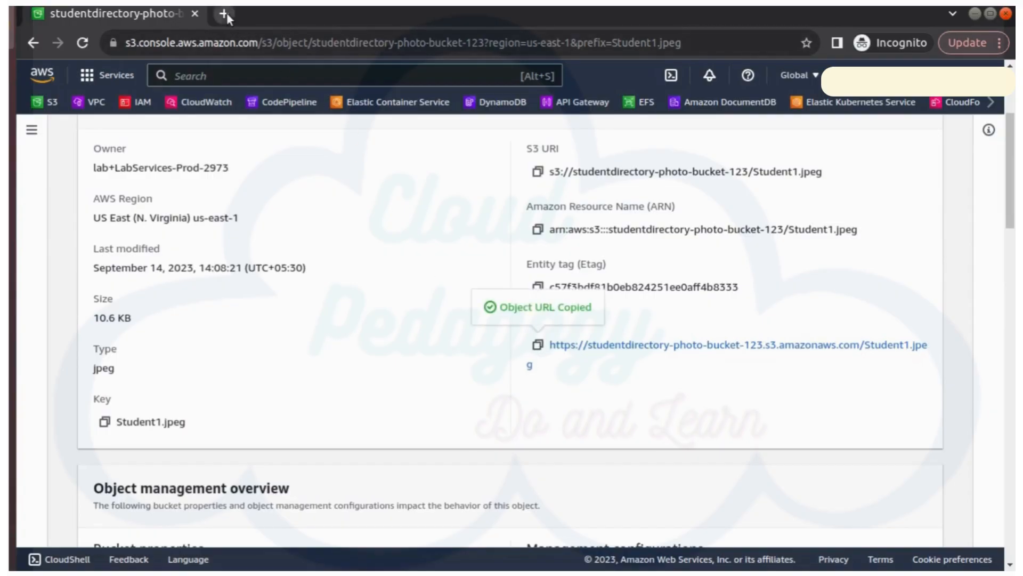
click(226, 14)
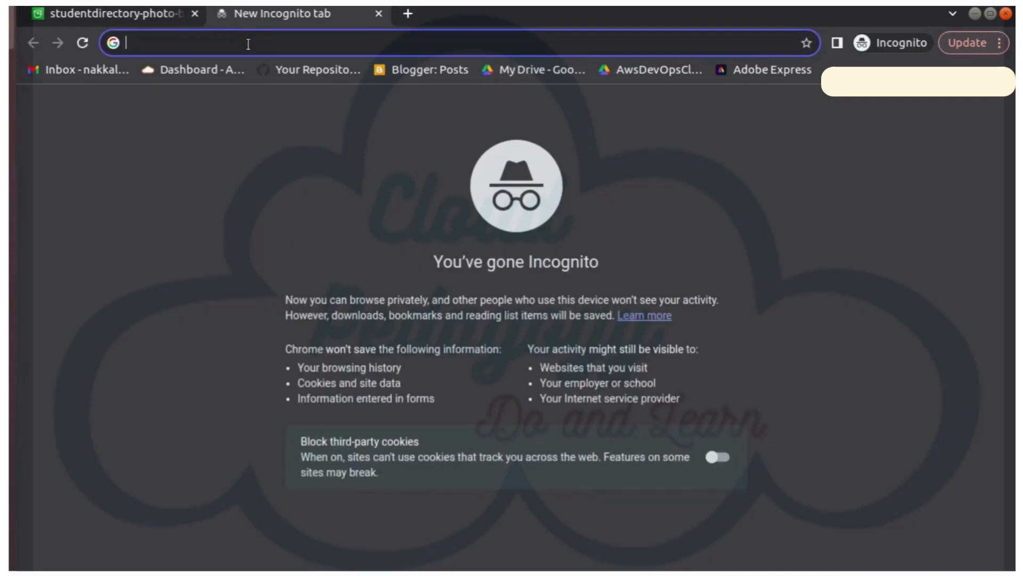
text(https://studentdirectory-photo-bucket-123.s3.amazonaws.com/Student1.jpeg)
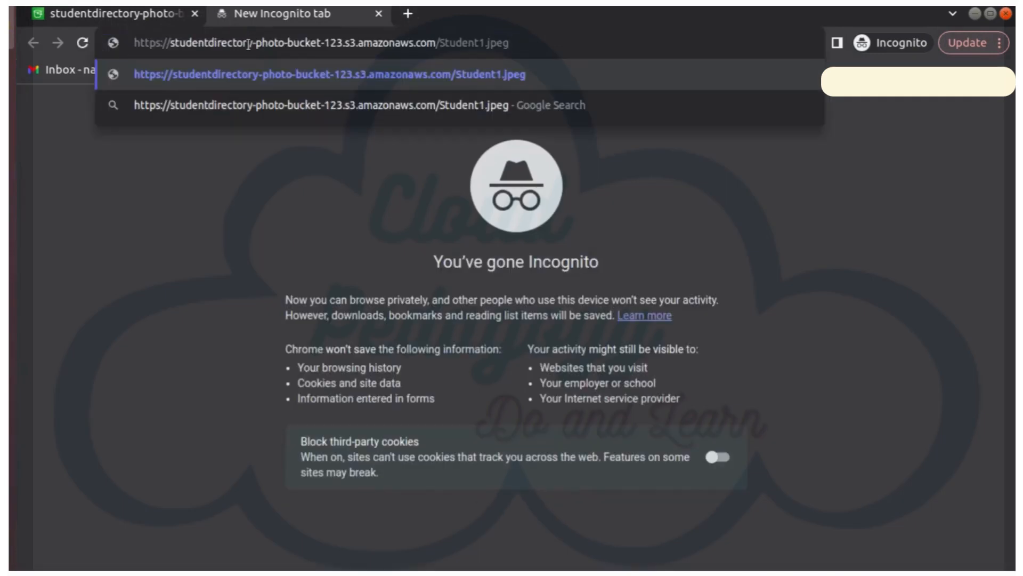
key(Return)
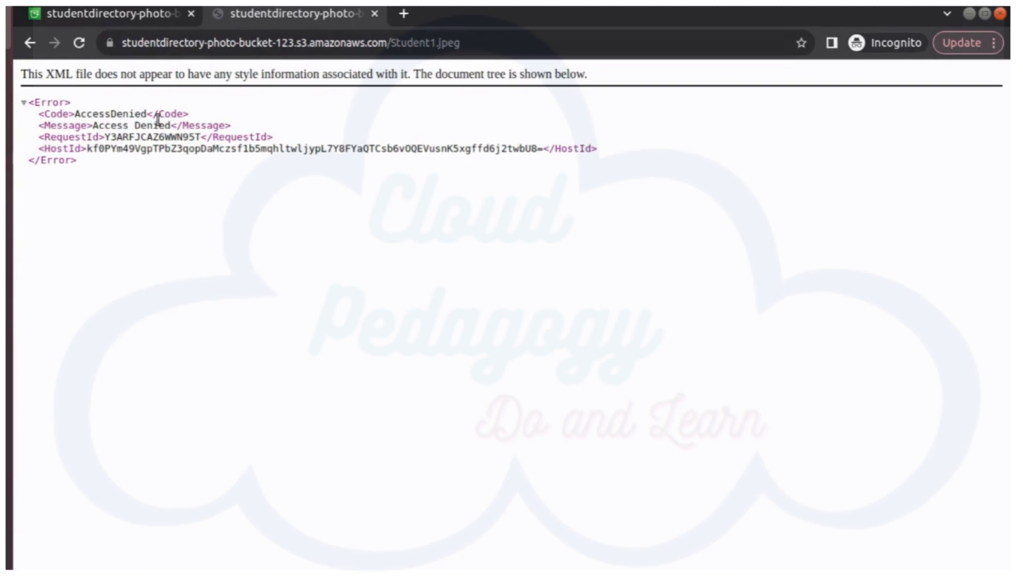
- Return to the details of Student1.jpeg and view the actions available for the object
click(379, 13)
scroll(1014, 223, up, 4)
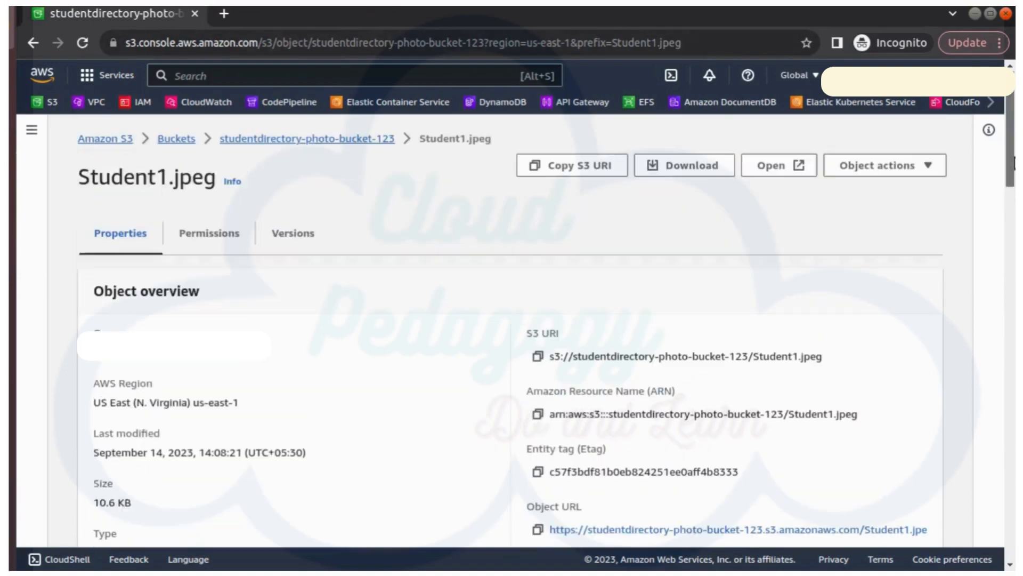
click(914, 169)
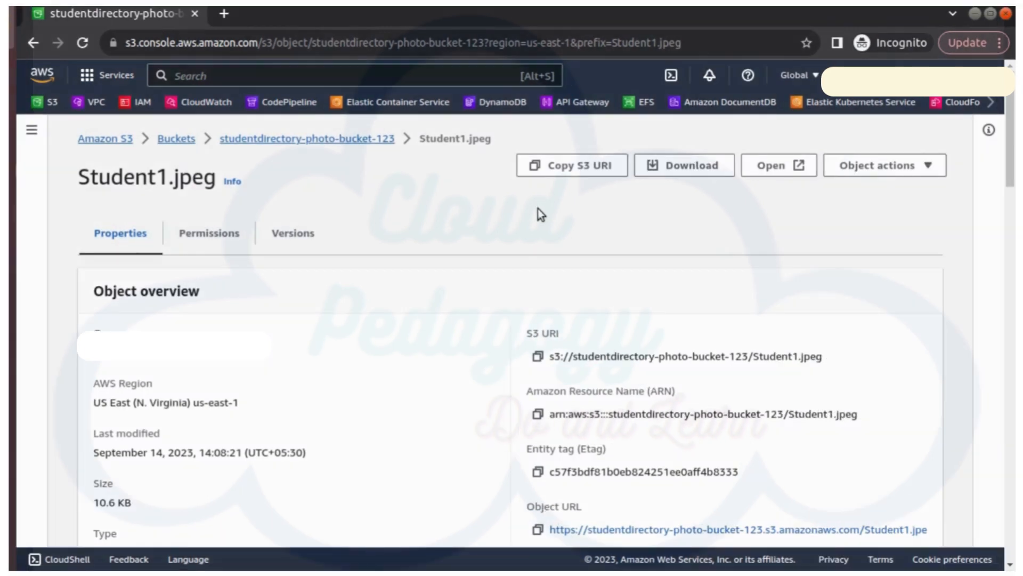
- Turn off Block all public access in the permissions of studentdirectory-photo-bucket-123 and confirm the change with "confirm"
click(333, 140)
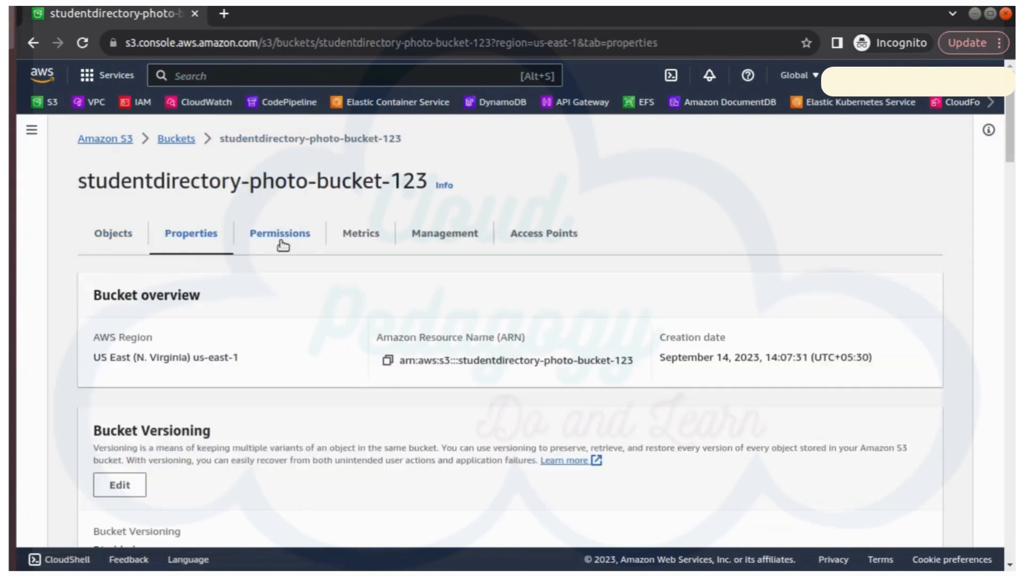
click(283, 244)
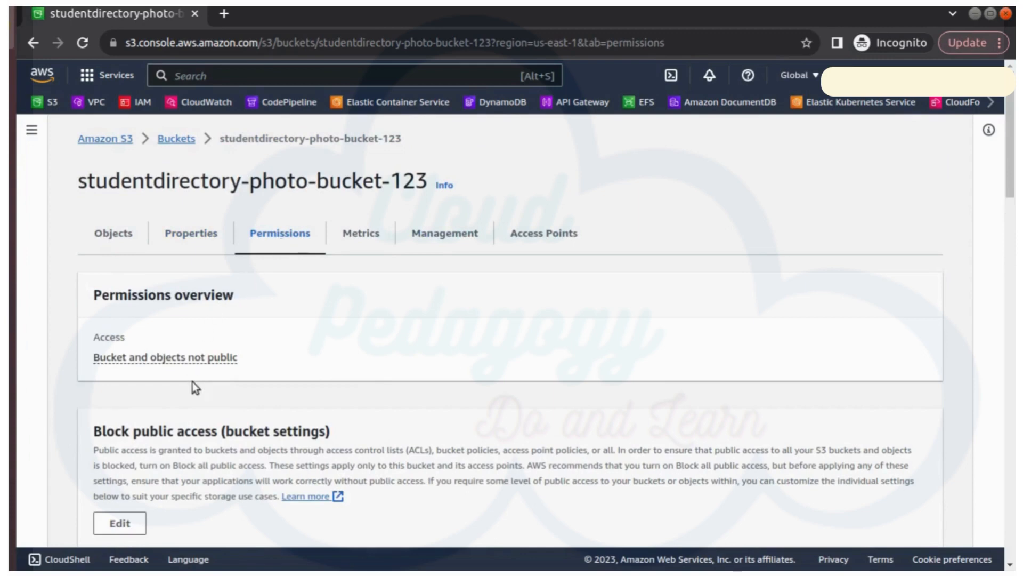
scroll(193, 382, down, 3)
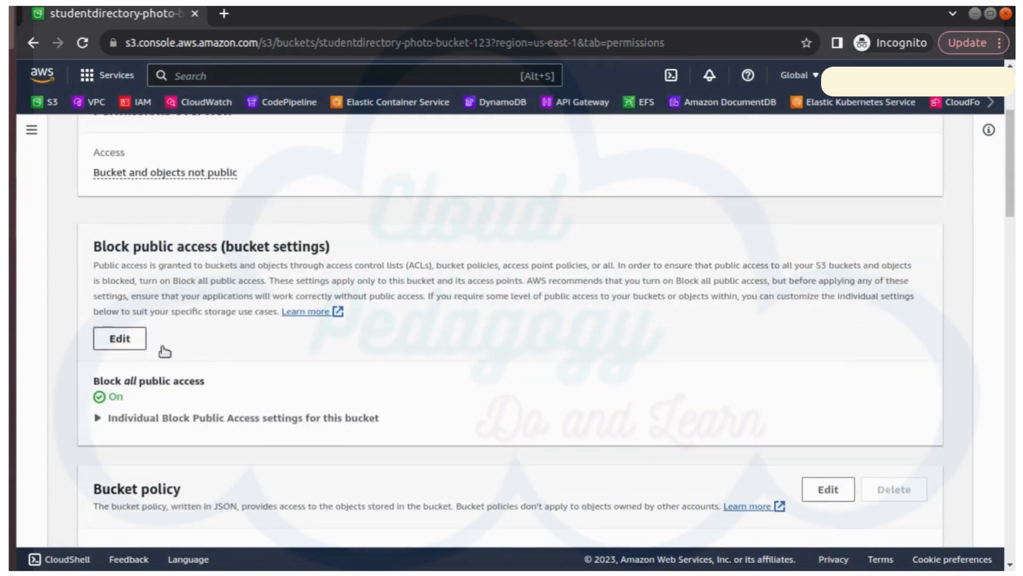
click(120, 339)
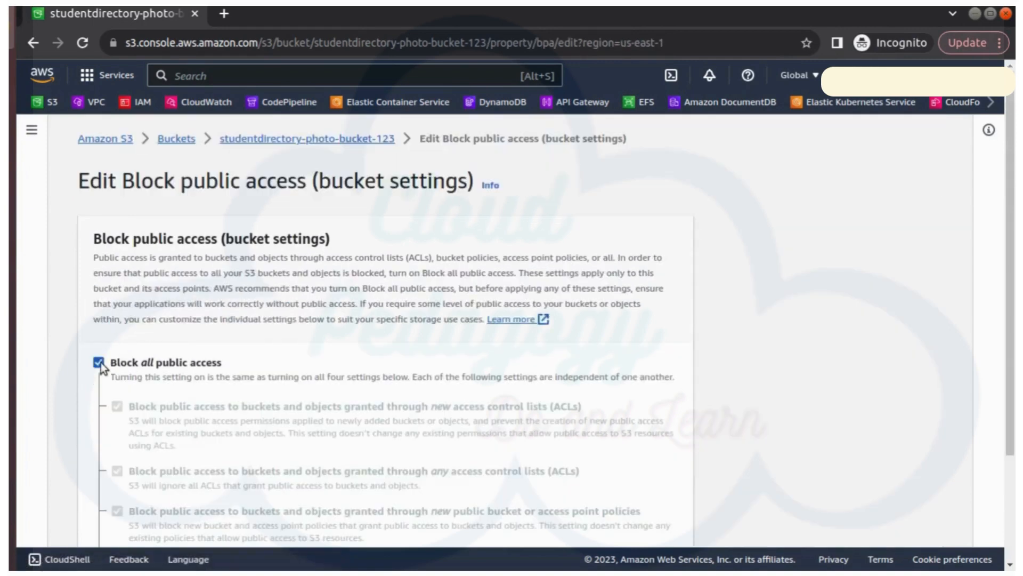
click(99, 362)
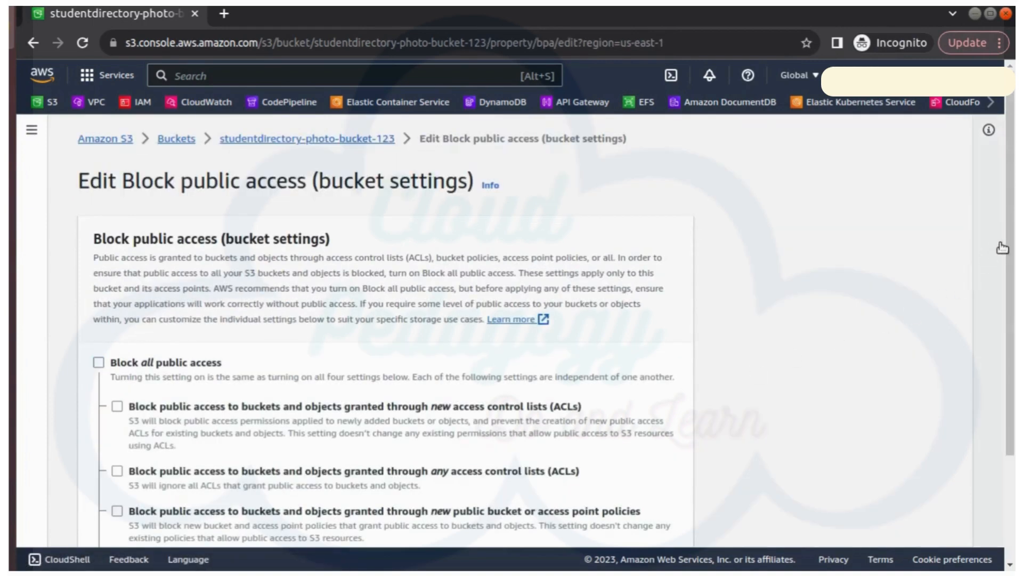
drag(1010, 251, 1010, 391)
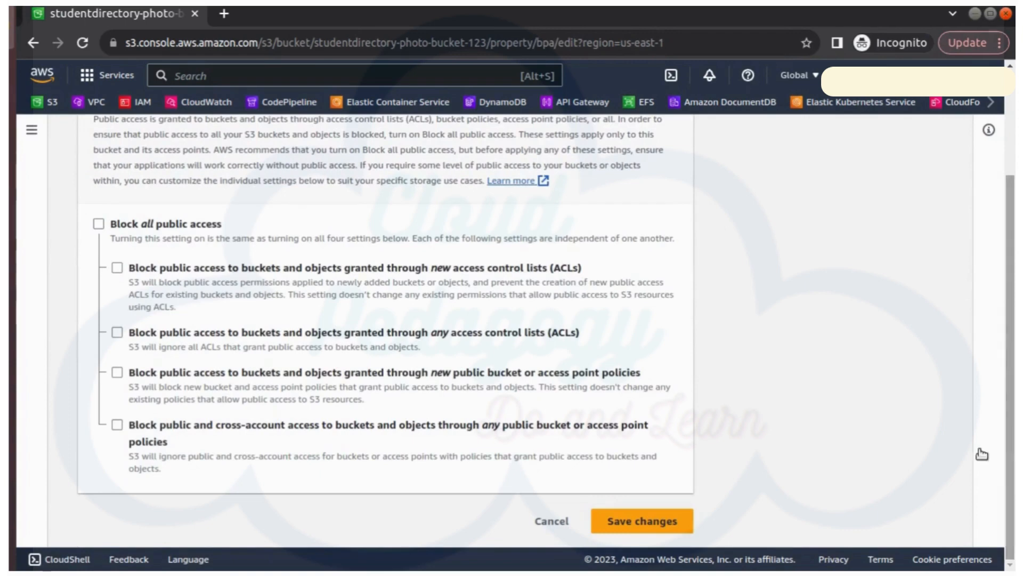
click(673, 525)
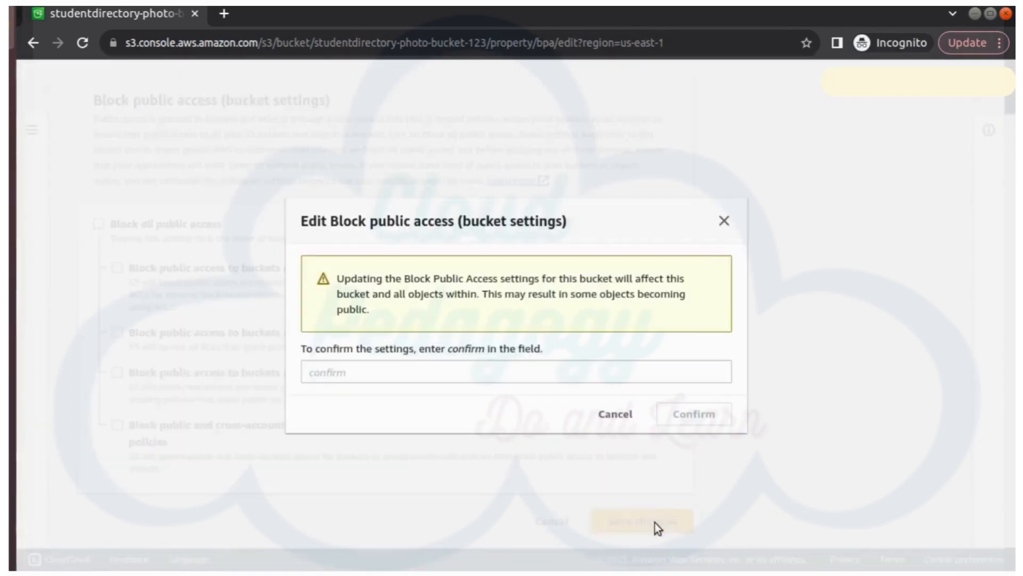
click(420, 379)
text(c)
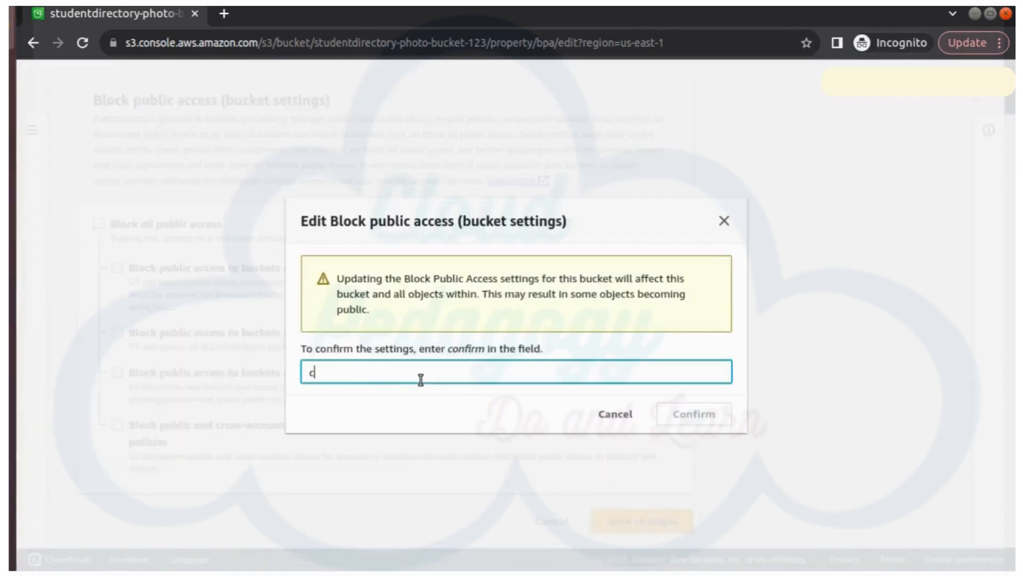
text(onfirm)
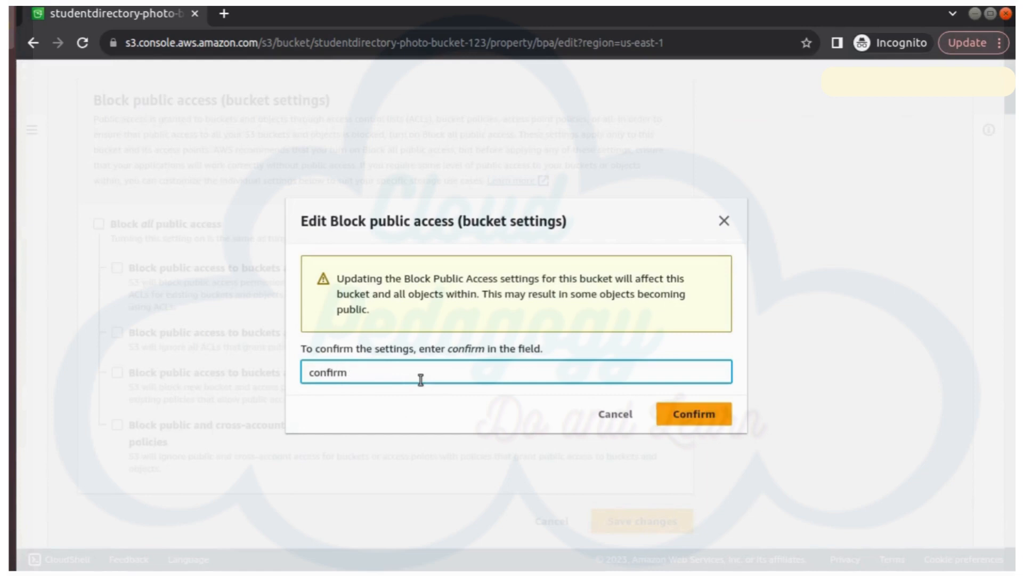
click(674, 415)
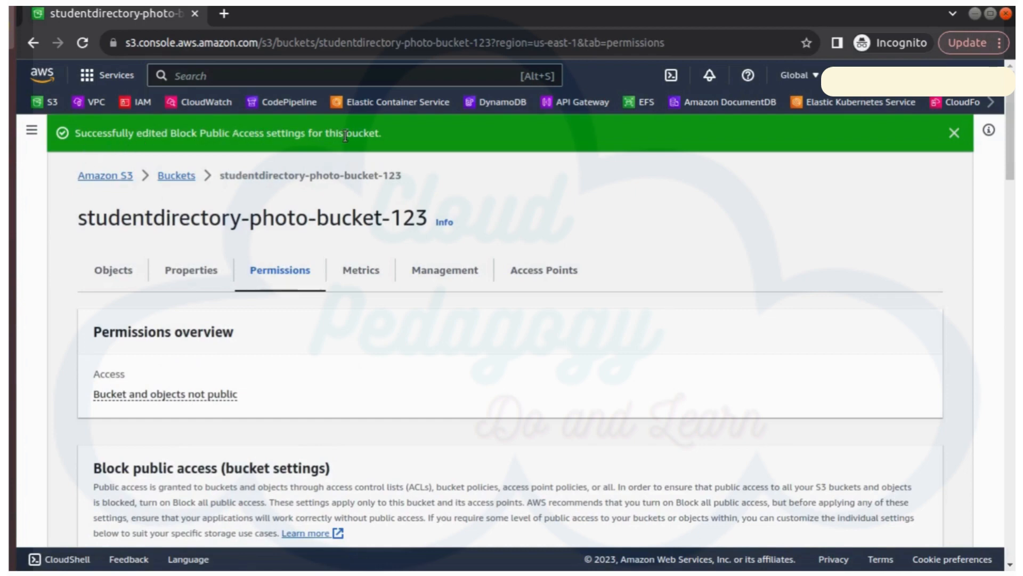
- Edit the Object Ownership of studentdirectory-photo-bucket-123 and choose the ACLs enabled option
scroll(385, 360, down, 3)
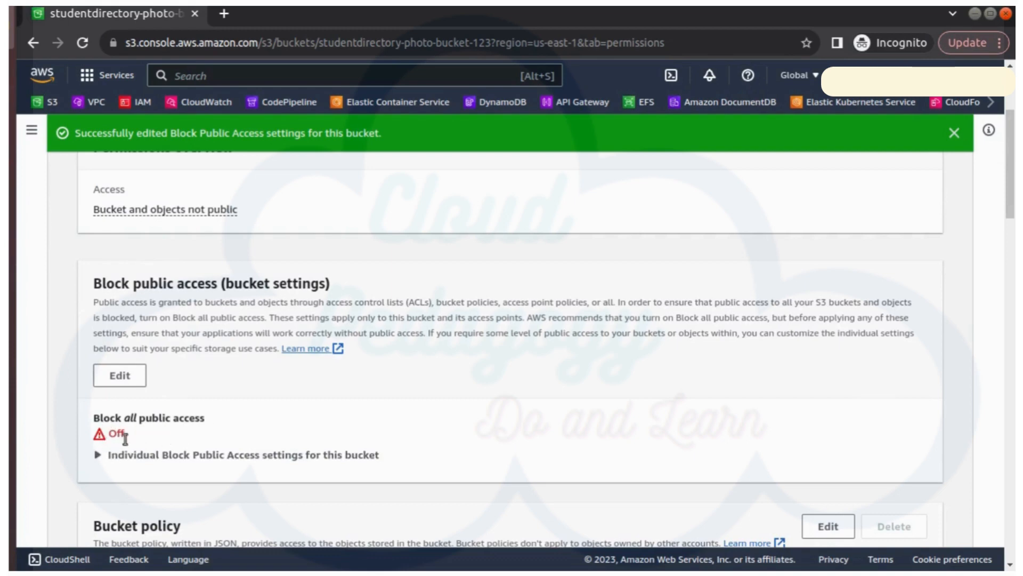
scroll(439, 367, down, 3)
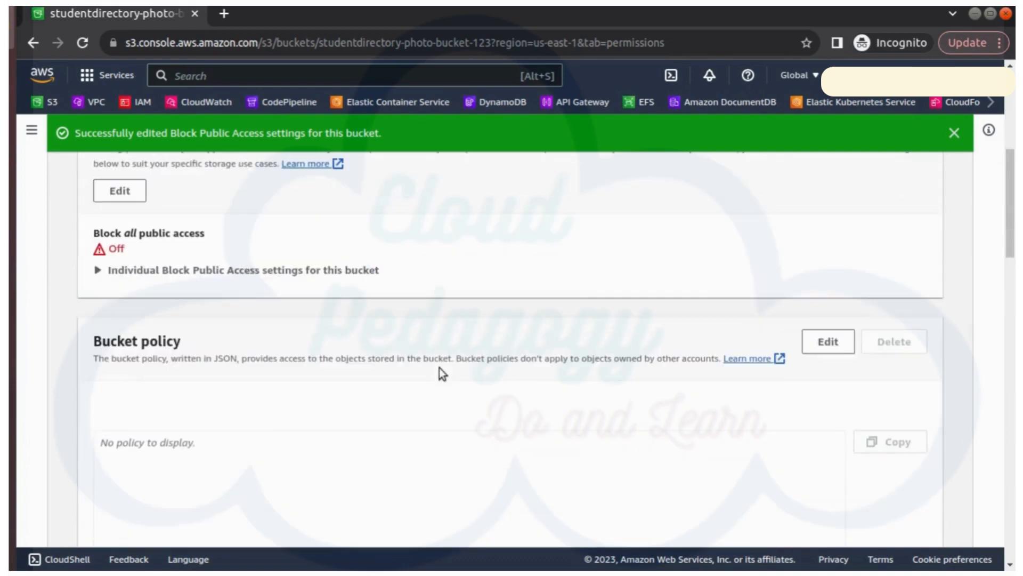
scroll(440, 368, down, 3)
scroll(441, 368, down, 5)
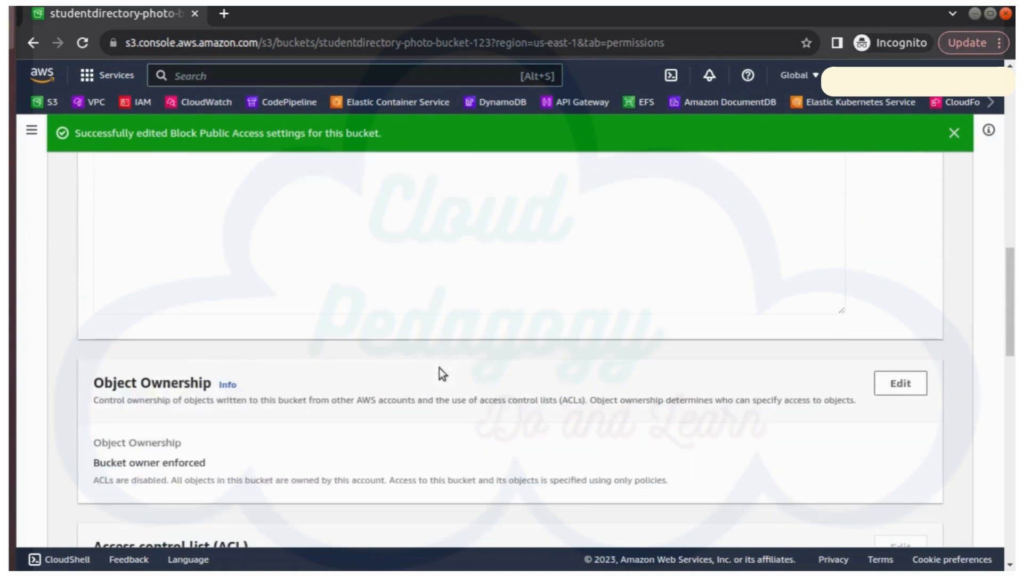
scroll(439, 367, down, 3)
scroll(439, 368, down, 1)
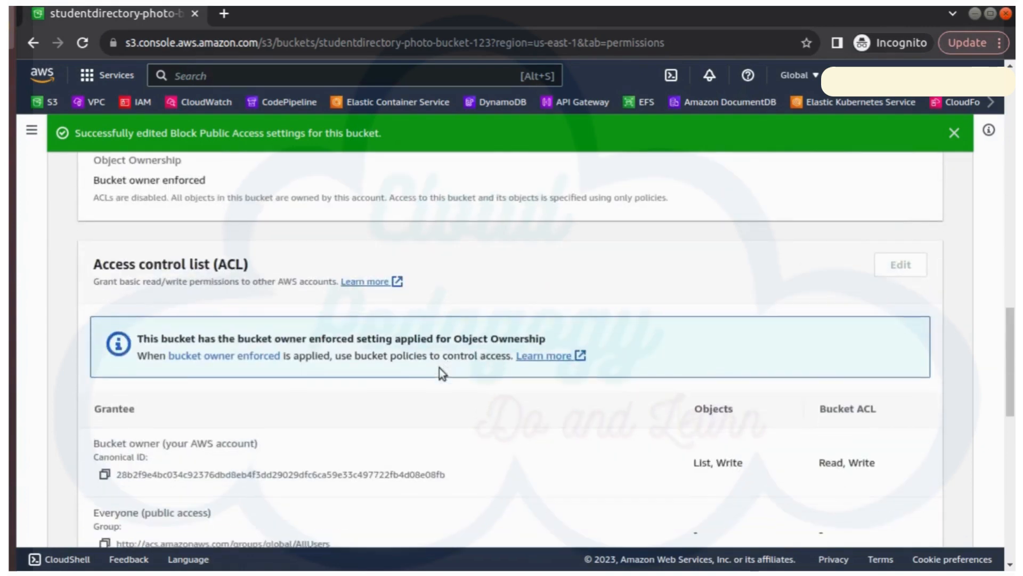
scroll(439, 367, down, 2)
scroll(439, 368, up, 2)
scroll(439, 368, up, 3)
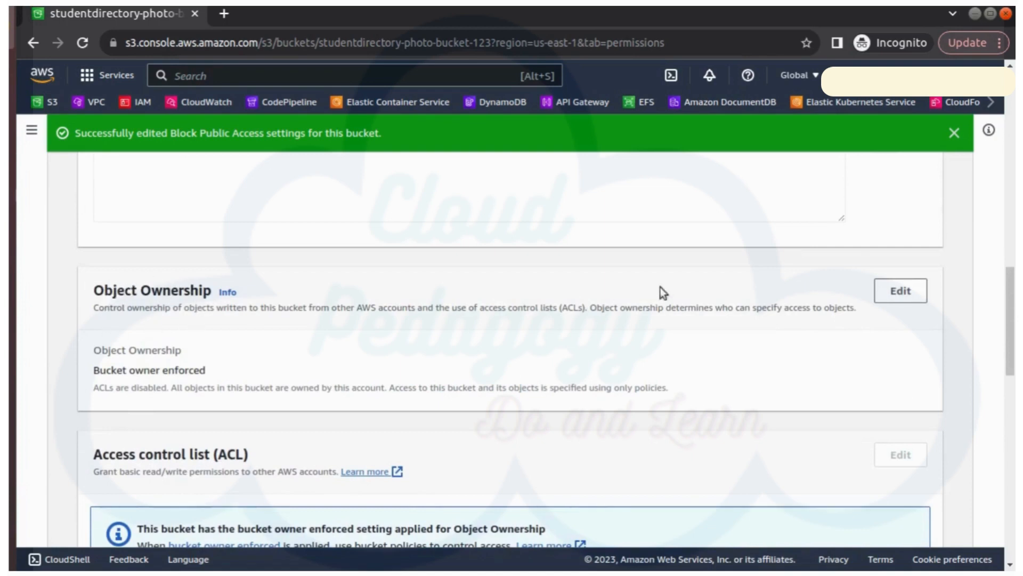
click(902, 294)
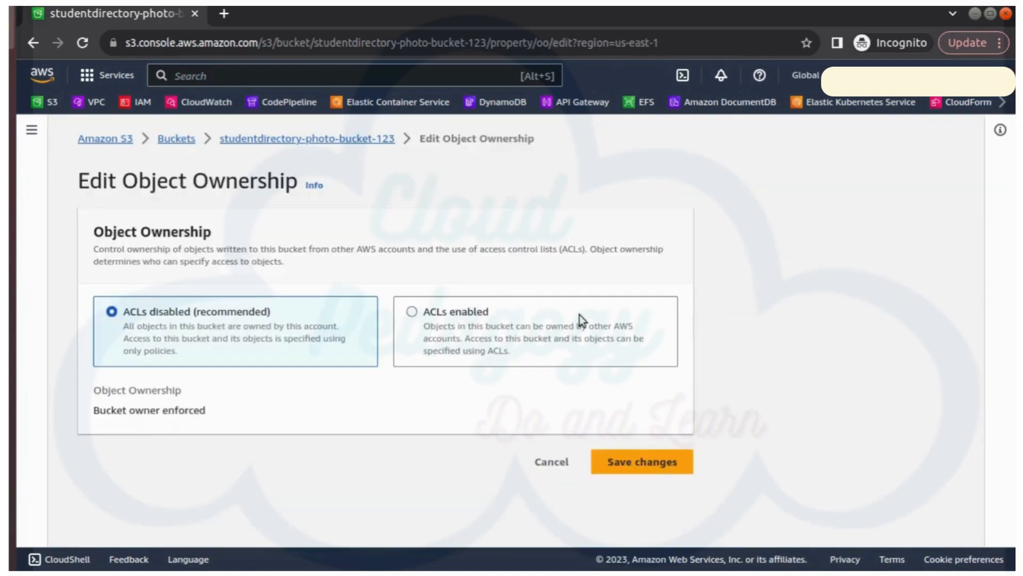
click(451, 311)
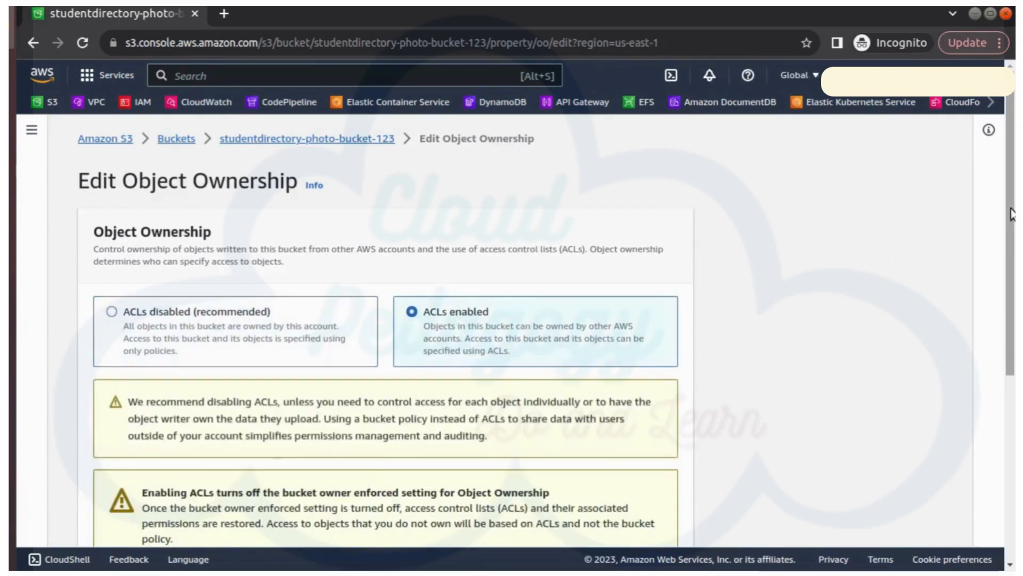
- Acknowledge that ACLs will be restored and save the Object Ownership changes with Bucket owner preferred
scroll(1004, 373, down, 5)
scroll(1001, 369, down, 1)
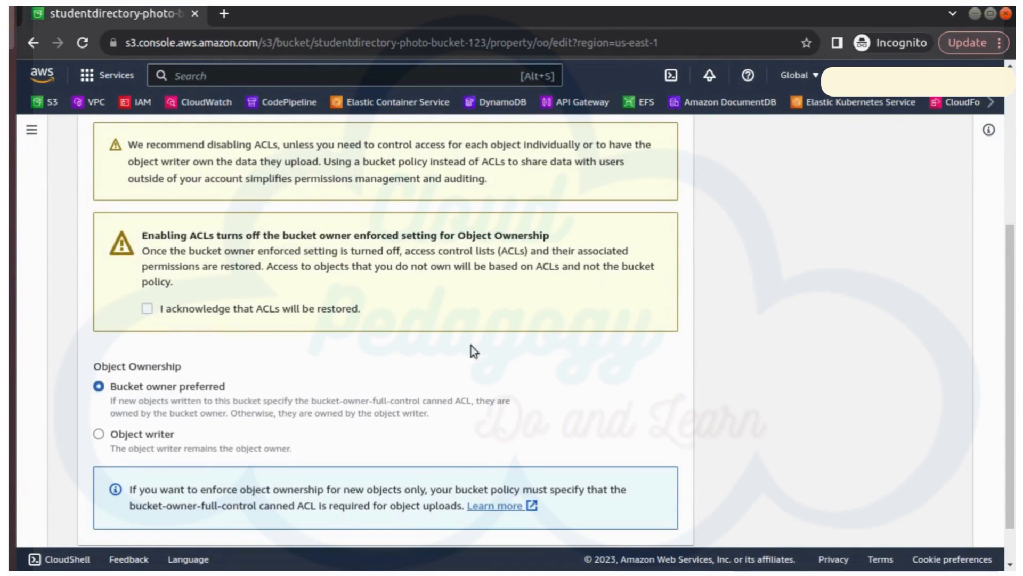
scroll(461, 349, down, 1)
click(623, 519)
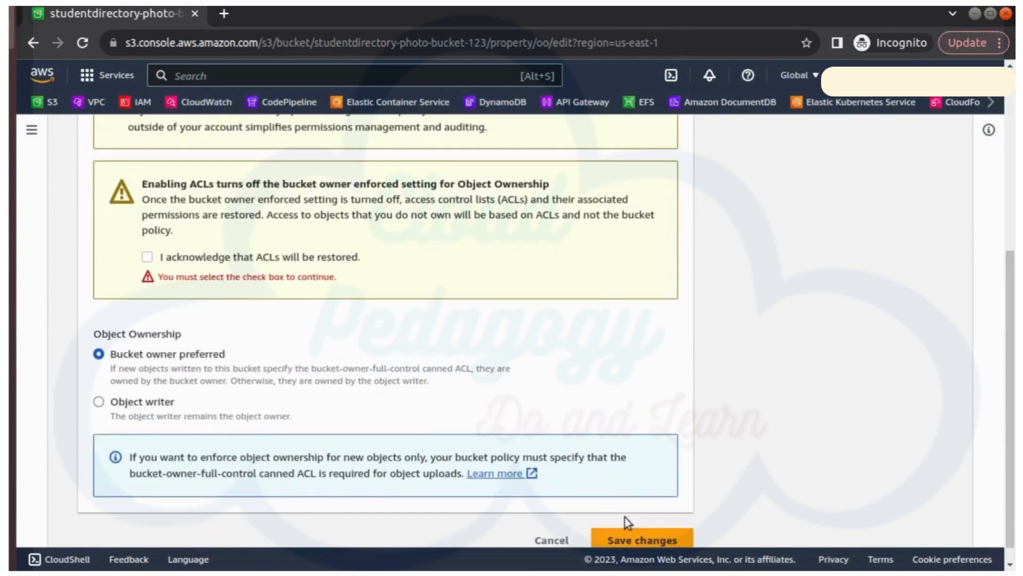
click(211, 259)
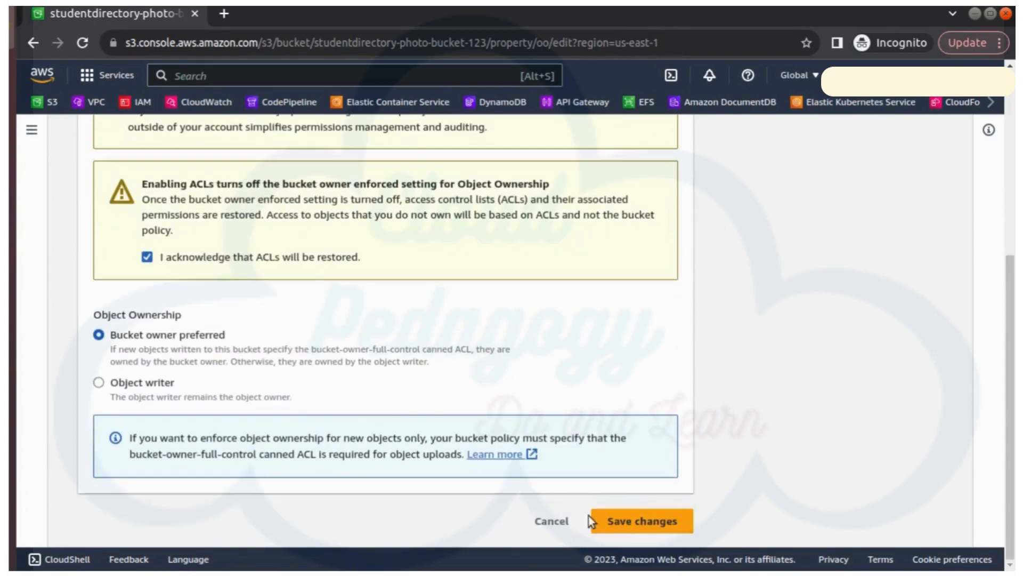
click(622, 523)
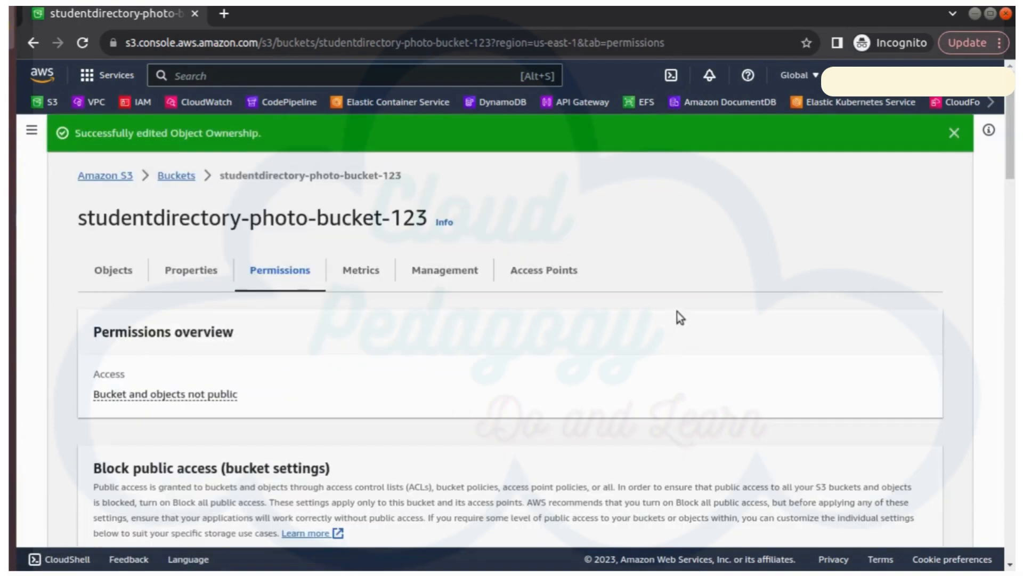
- Make Student1.jpeg in studentdirectory-photo-bucket-123 public using ACL and close the status page
click(107, 271)
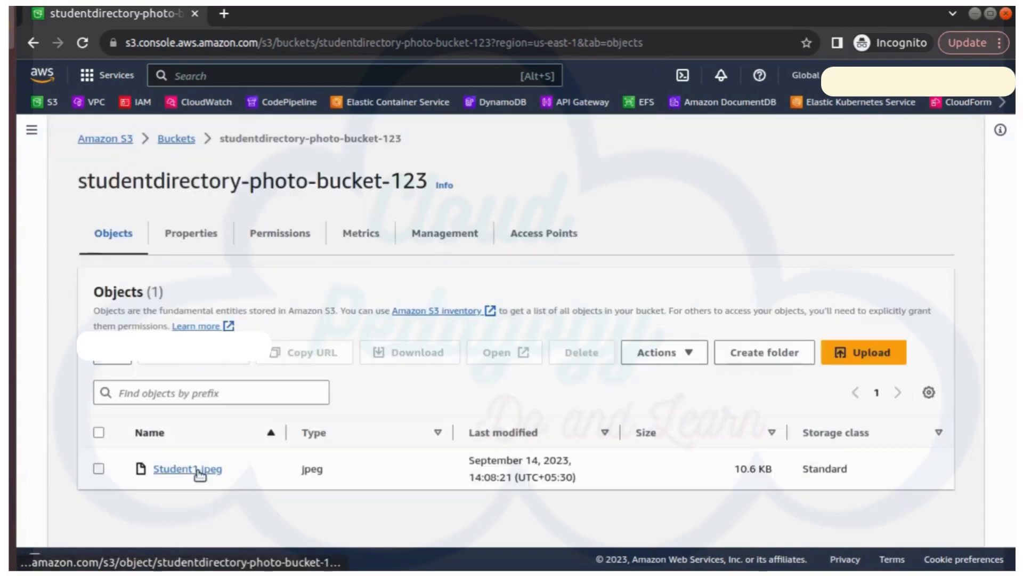
click(200, 471)
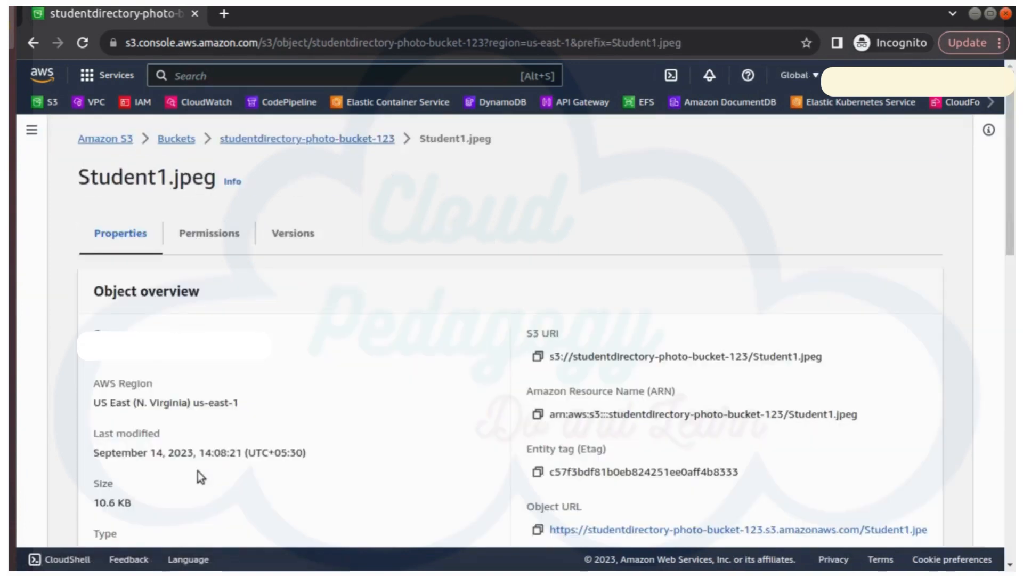
click(920, 166)
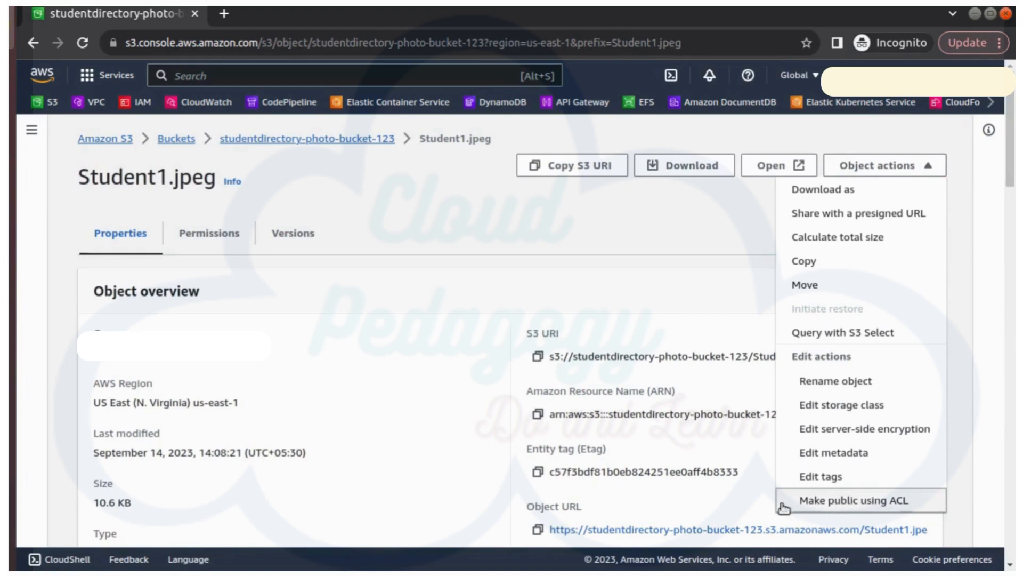
click(828, 503)
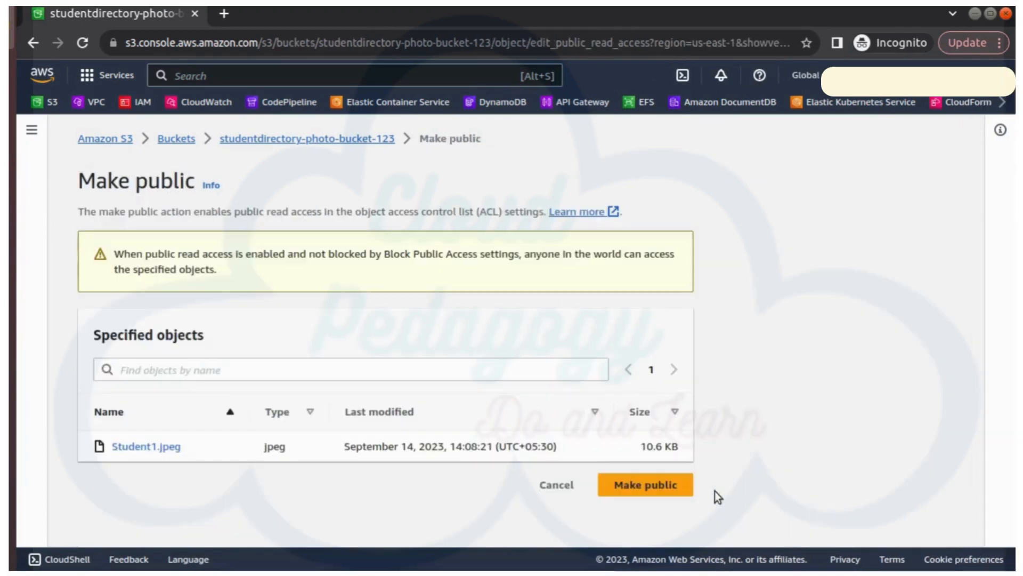
click(619, 486)
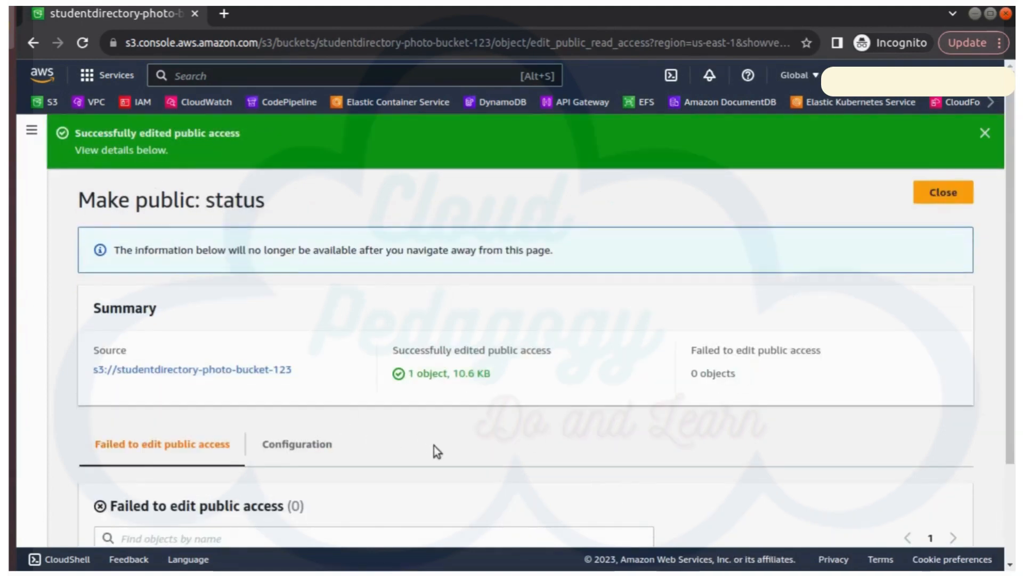
scroll(434, 446, down, 3)
scroll(434, 449, up, 2)
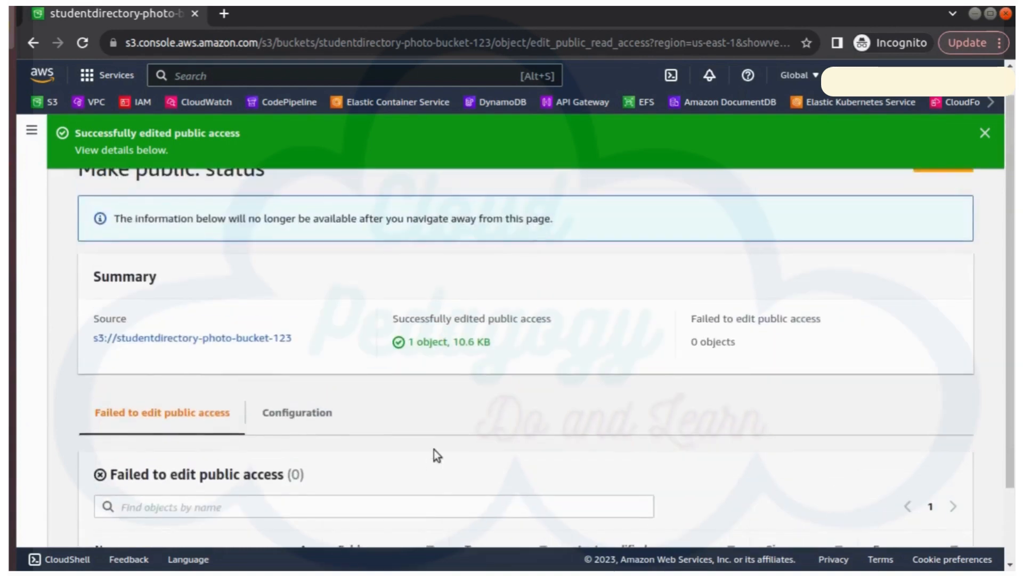
scroll(434, 453, up, 1)
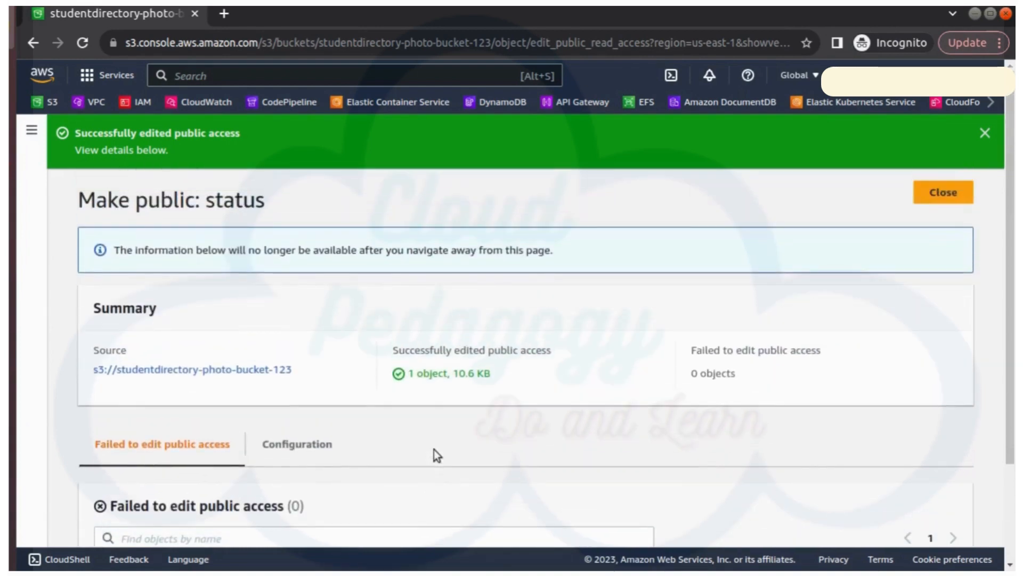
click(944, 192)
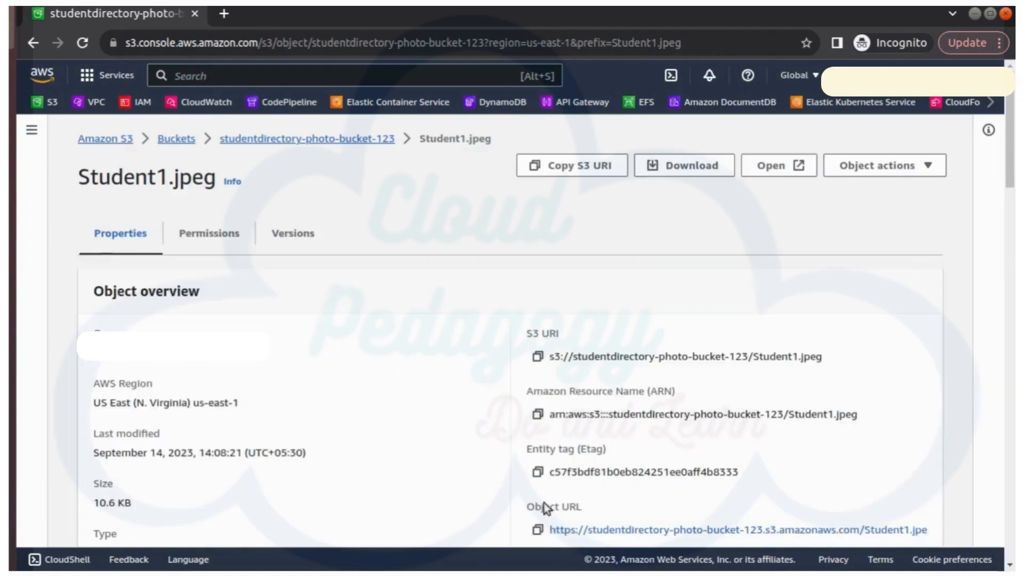
- Copy the object URL of Student1.jpeg and load it in a new browser tab to check public access
click(538, 530)
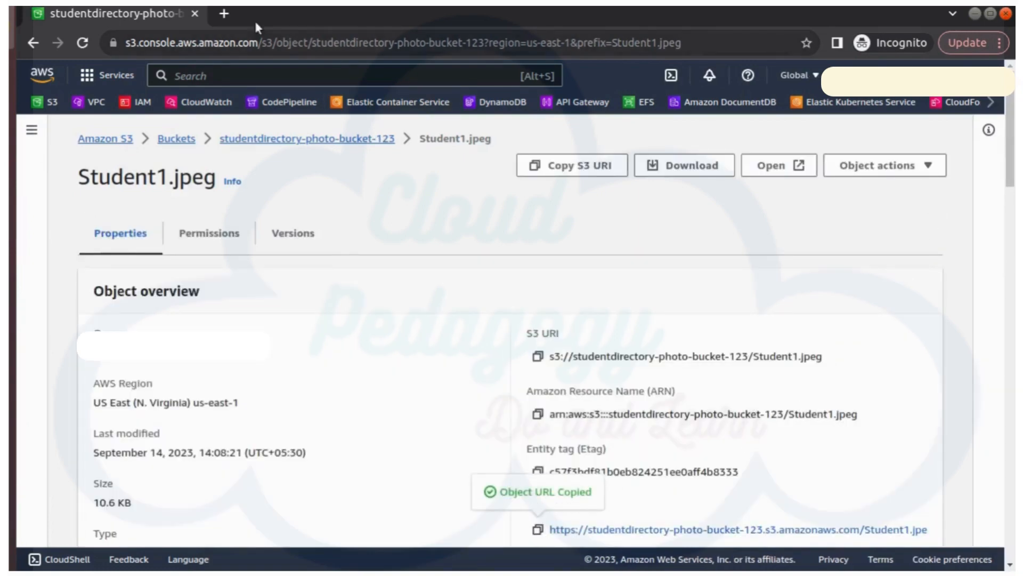
click(226, 15)
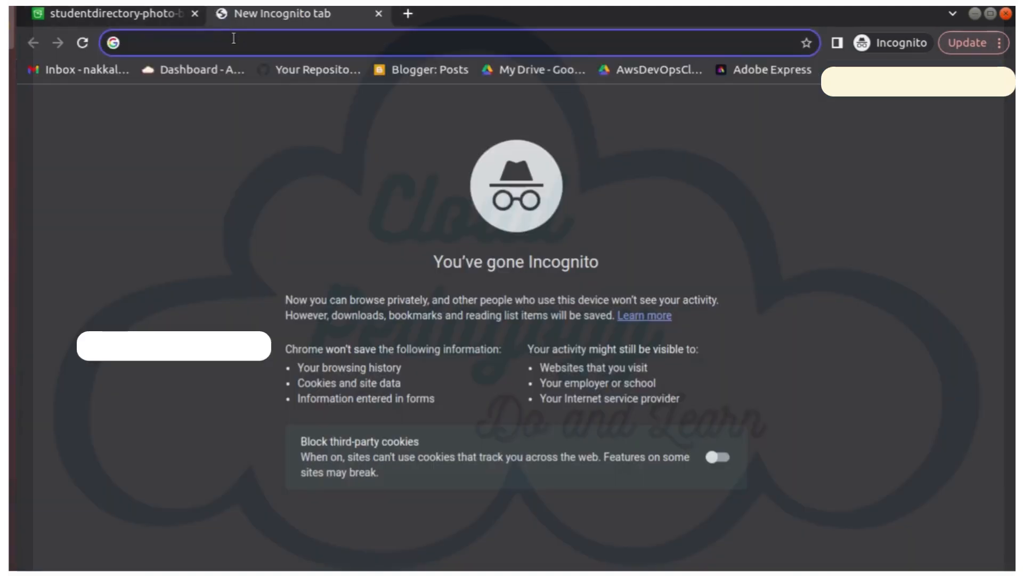
key(ctrl+v)
key(Return)
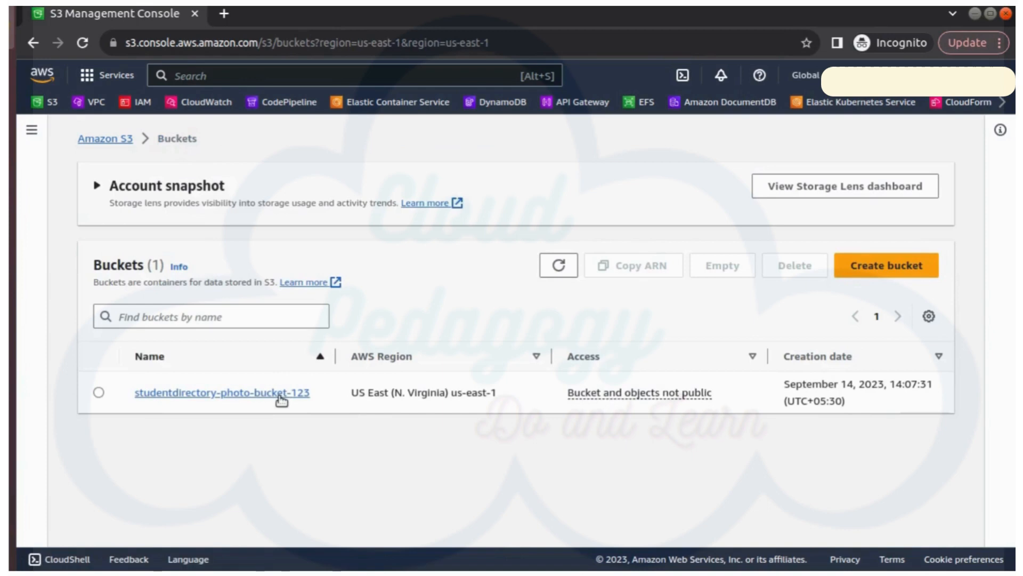
- Enable Bucket Versioning in the properties of studentdirectory-photo-bucket-123 and save the change
click(280, 395)
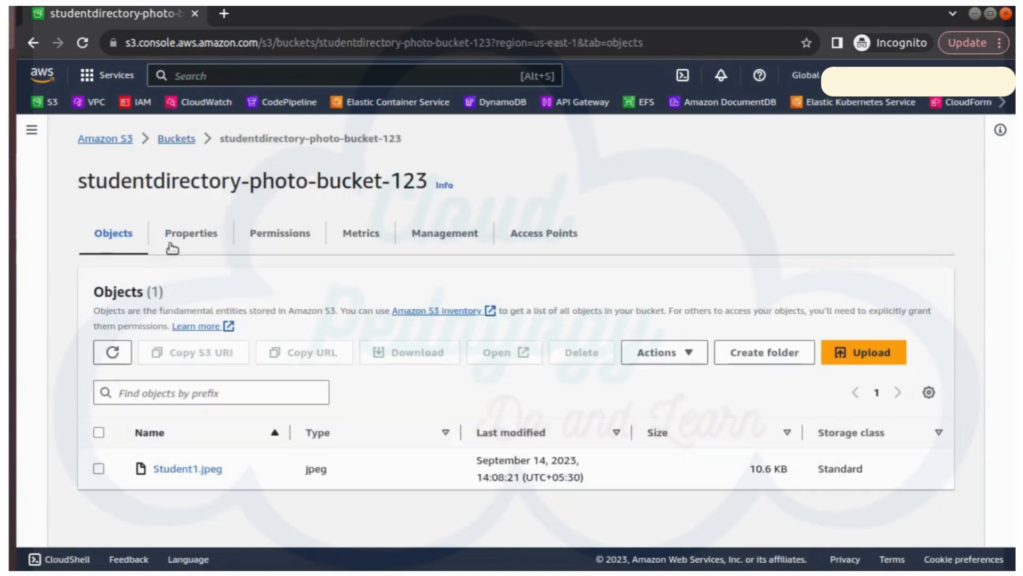
click(187, 239)
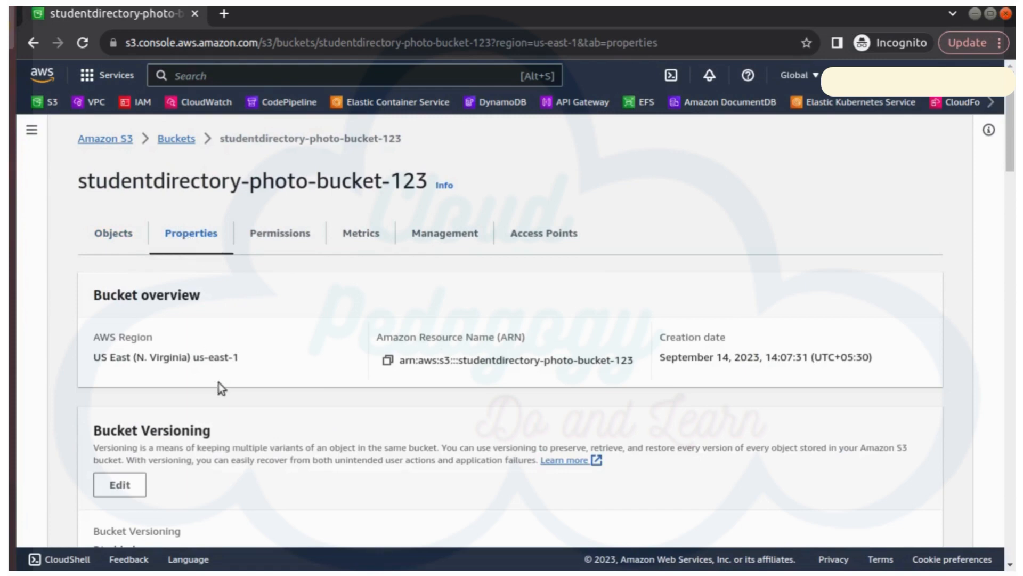
scroll(218, 382, down, 15)
scroll(178, 296, up, 5)
scroll(180, 291, up, 8)
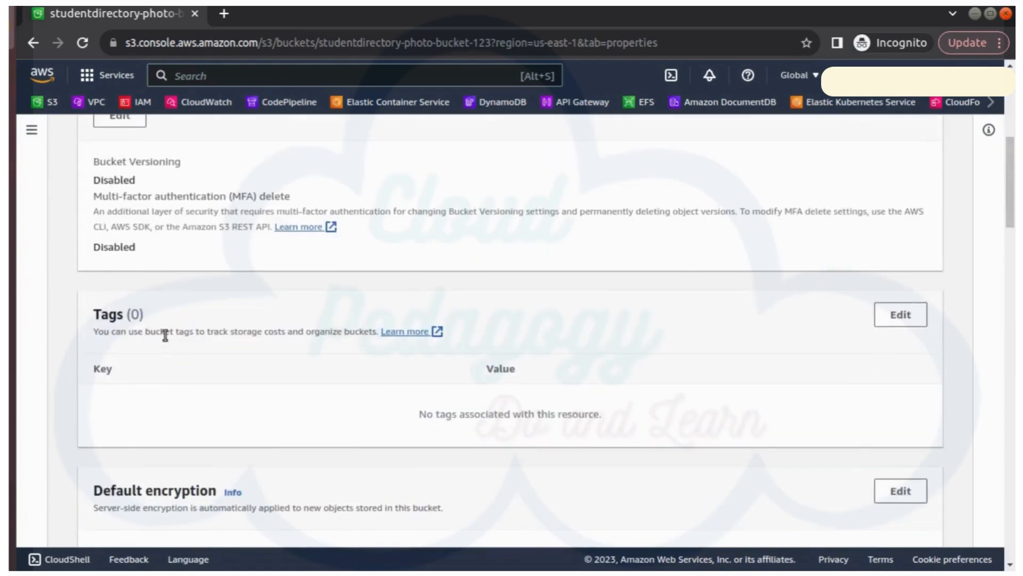
scroll(164, 334, up, 5)
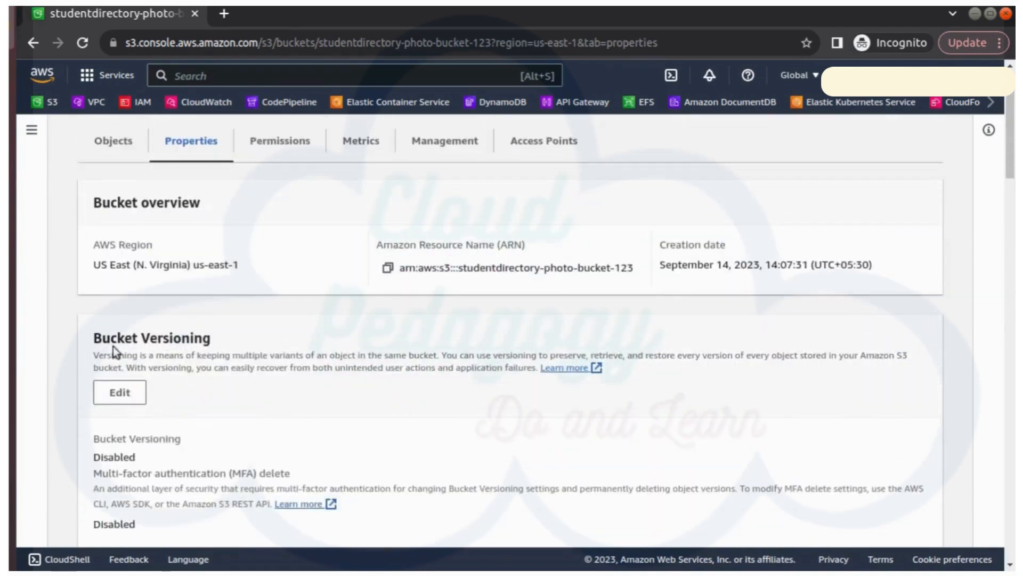
click(119, 393)
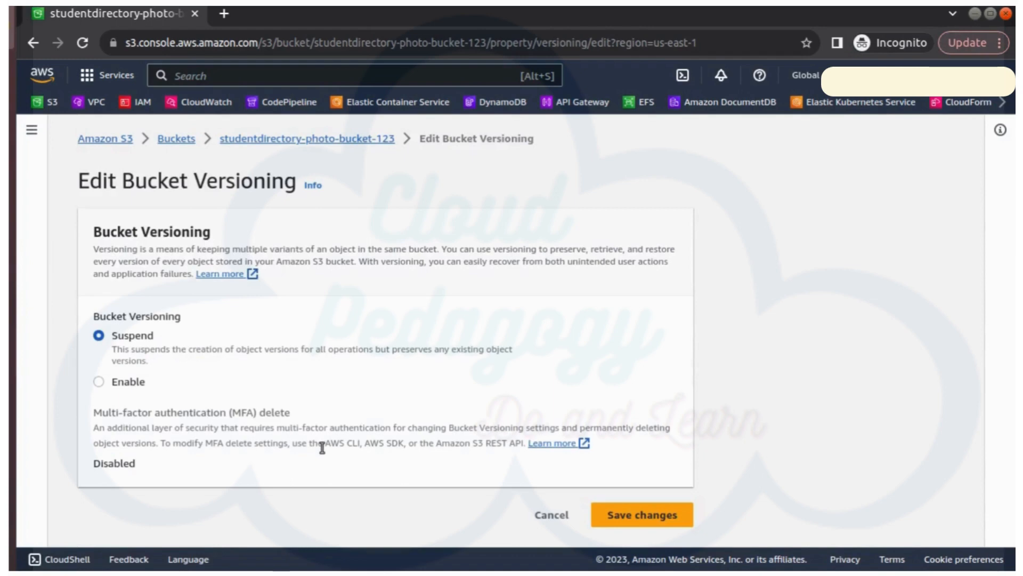
click(122, 384)
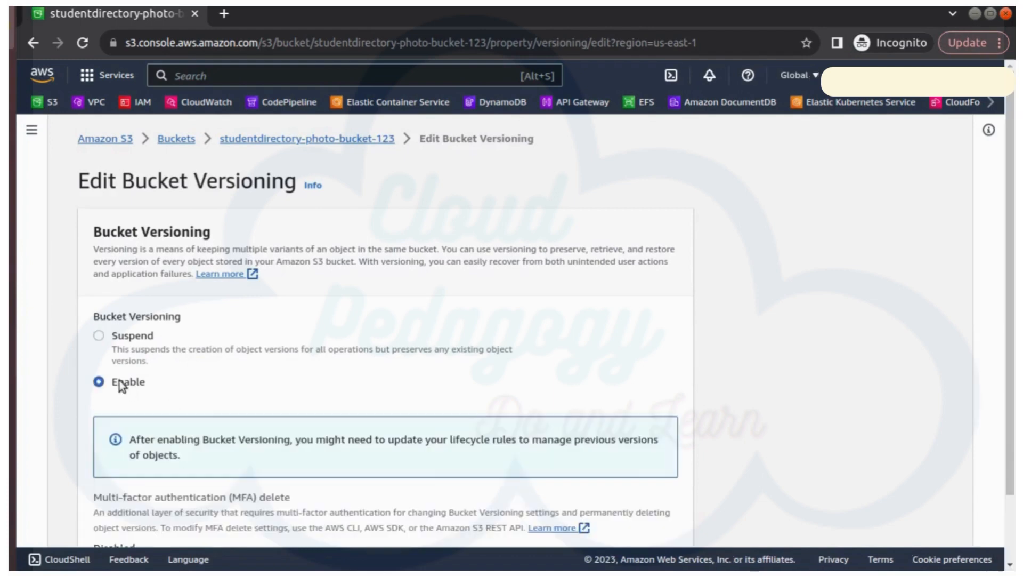
scroll(1014, 373, down, 2)
scroll(1014, 373, down, 1)
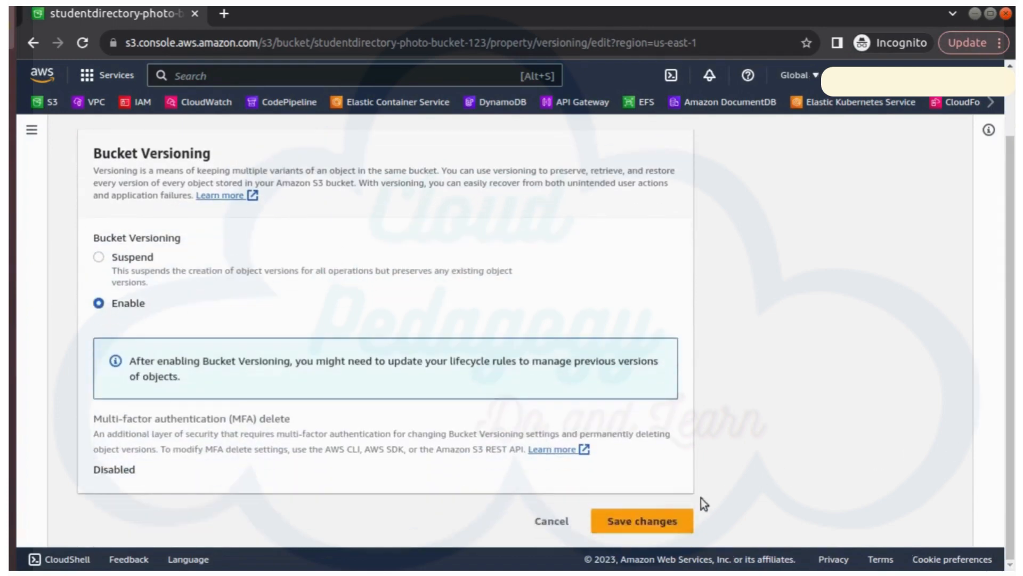
click(648, 529)
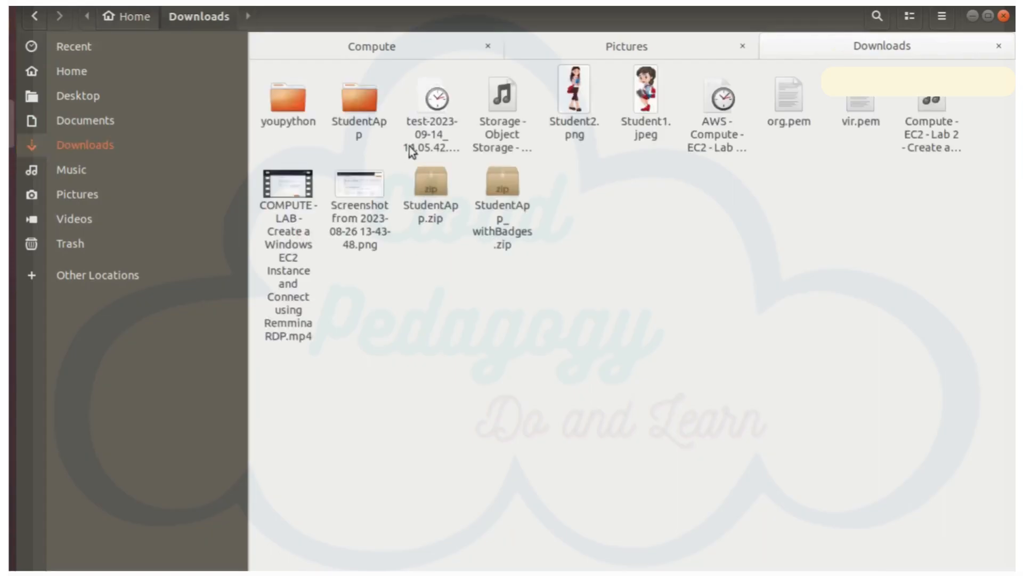
click(651, 133)
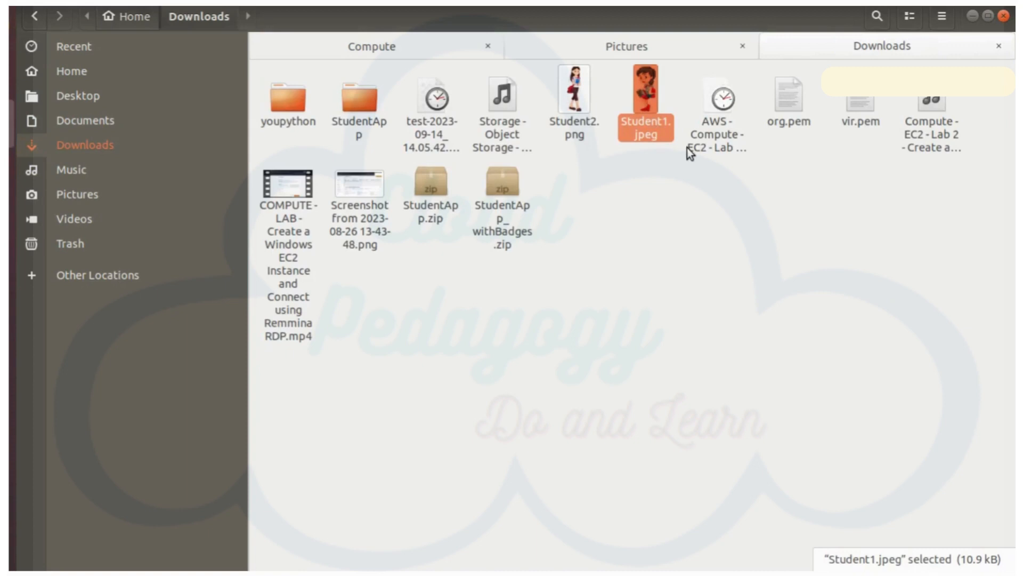
key(F2)
key(Escape)
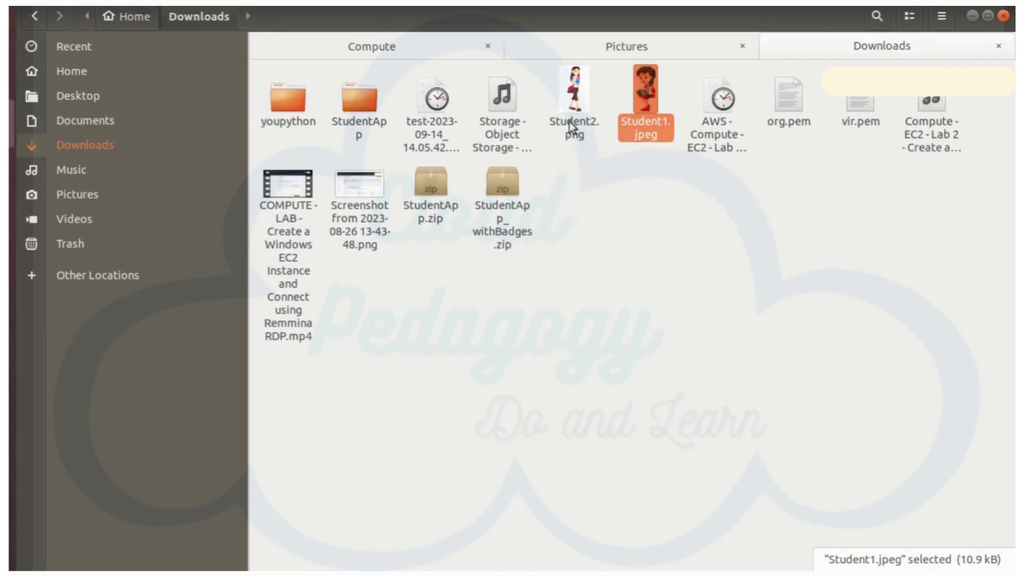
click(577, 119)
key(F2)
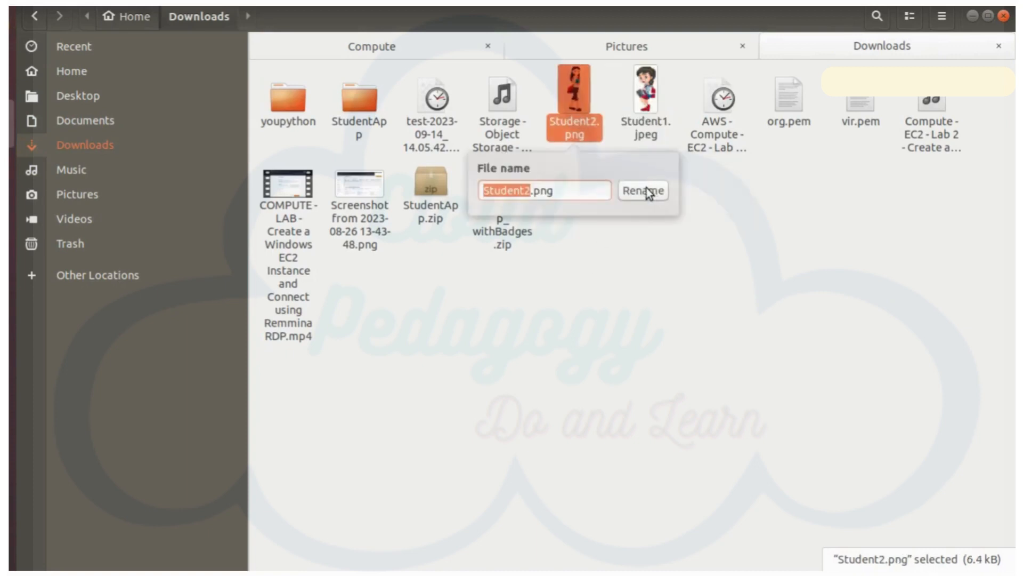
click(641, 129)
- Rename Student1.jpeg in the file manager's Downloads folder to temp.jpeg
click(640, 129)
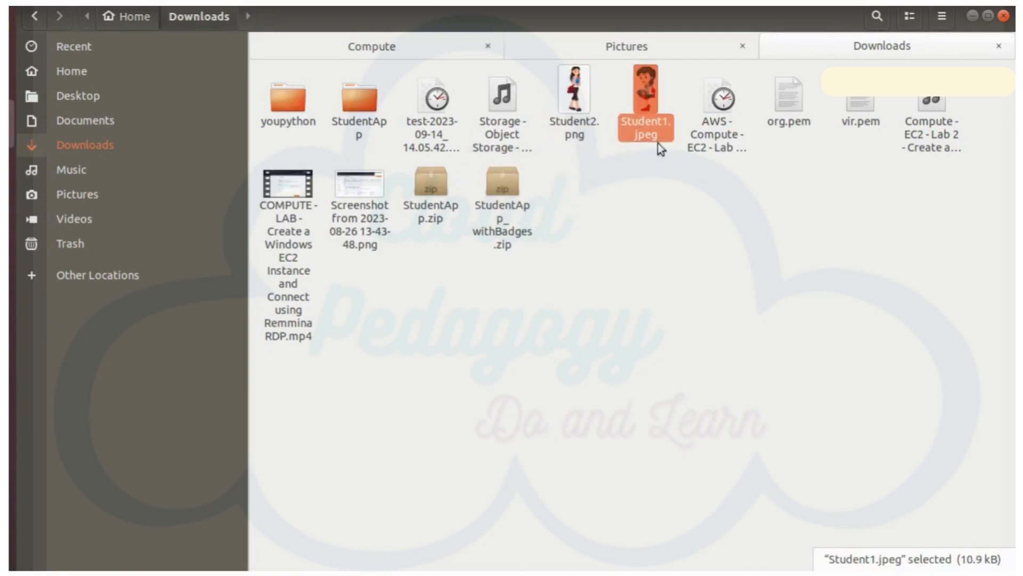
key(F2)
text(temp)
click(709, 190)
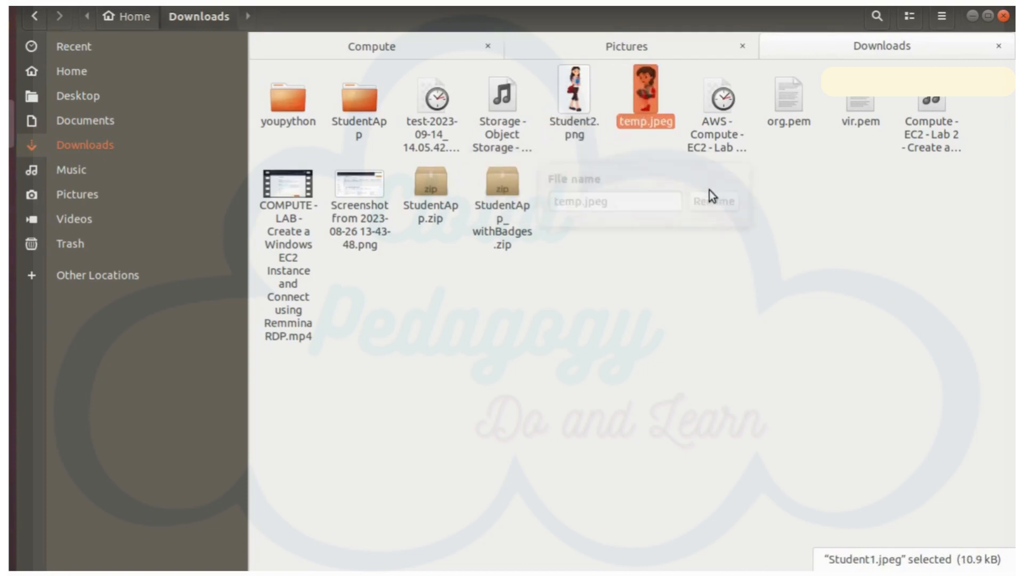
- Rename Student2.png in the Downloads folder to Student1.jpeg
click(572, 108)
key(F2)
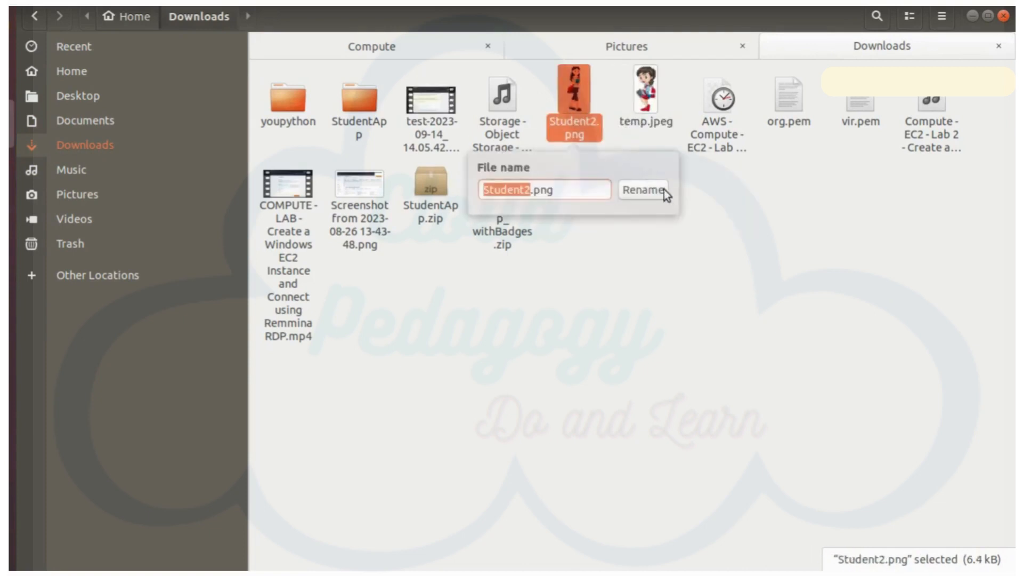
key(End)
key(BackSpace)
key(BackSpace)
key(BackSpace)
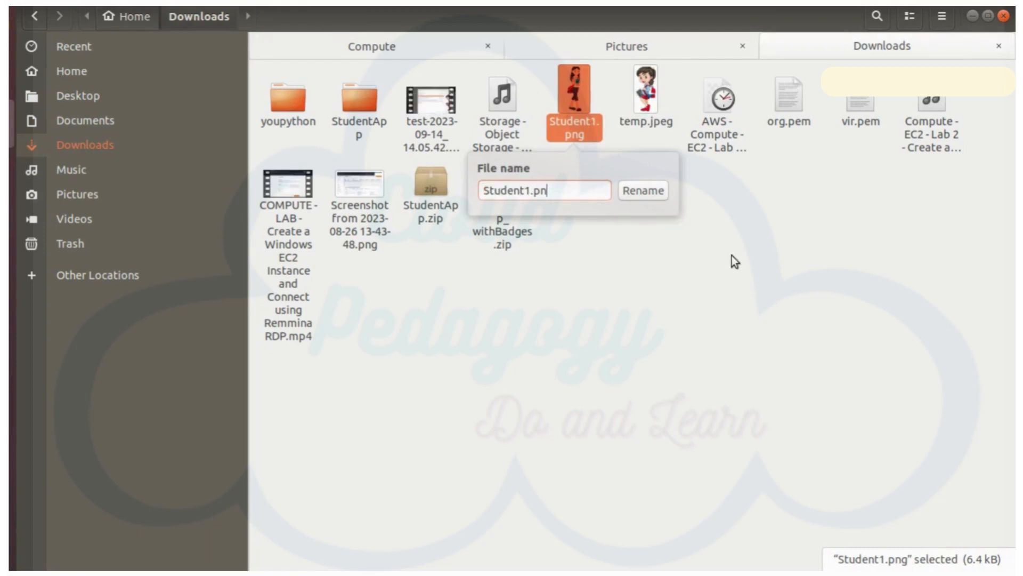
text(jpeg)
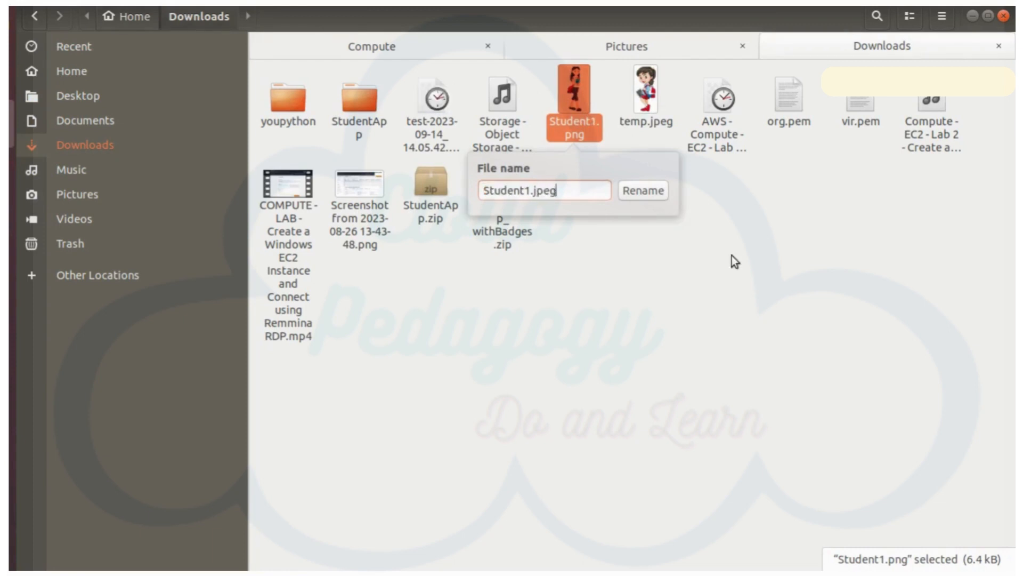
key(Return)
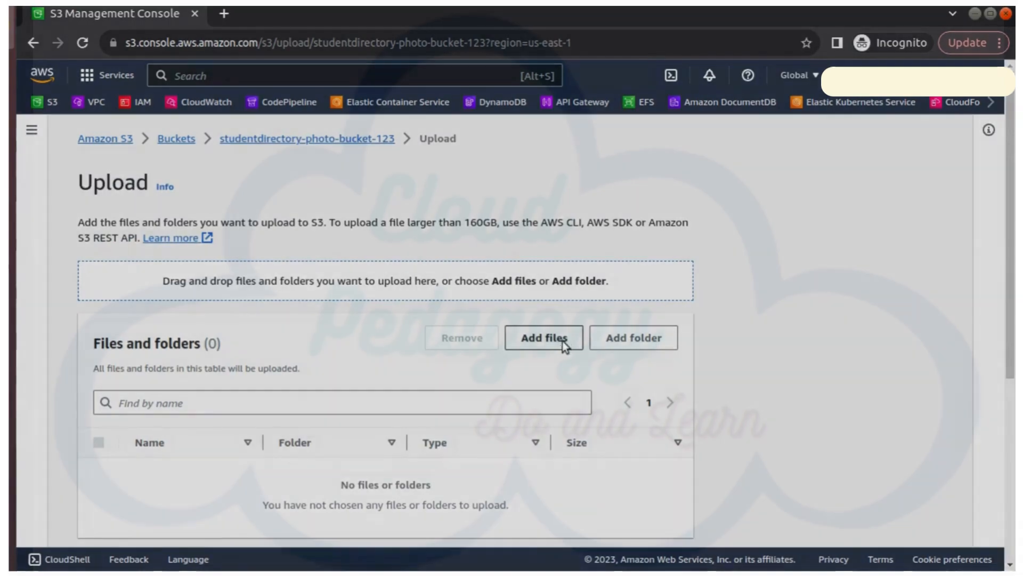
- Upload the local Student1.jpeg from Downloads to studentdirectory-photo-bucket-123 and close the upload status page
click(565, 341)
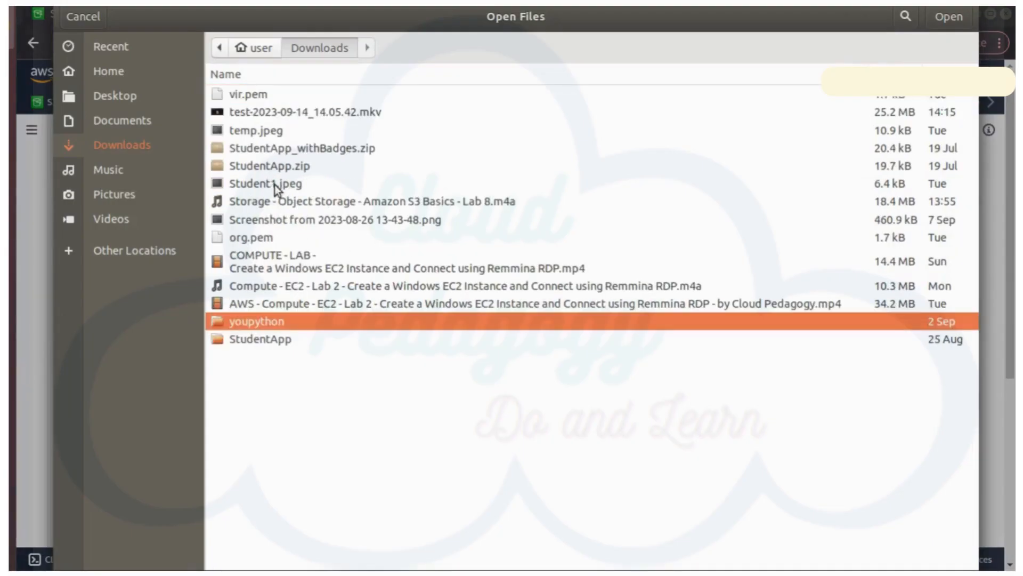
click(275, 186)
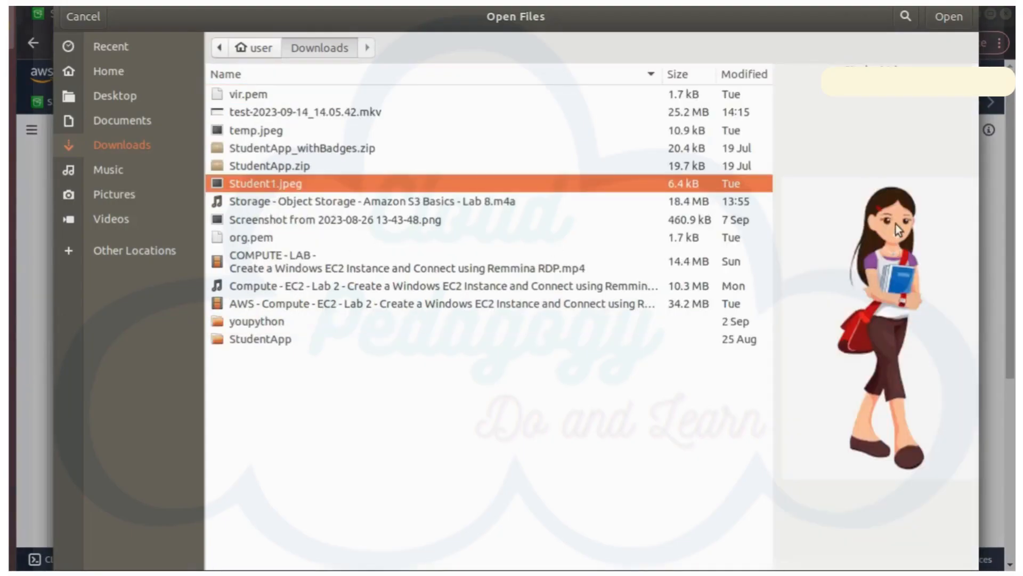
click(939, 19)
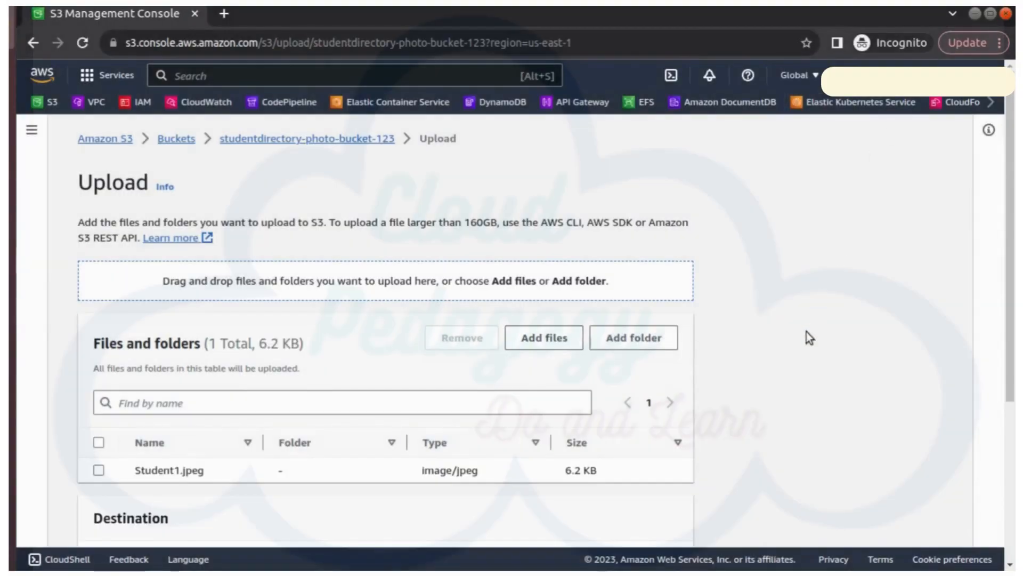
scroll(808, 324, down, 4)
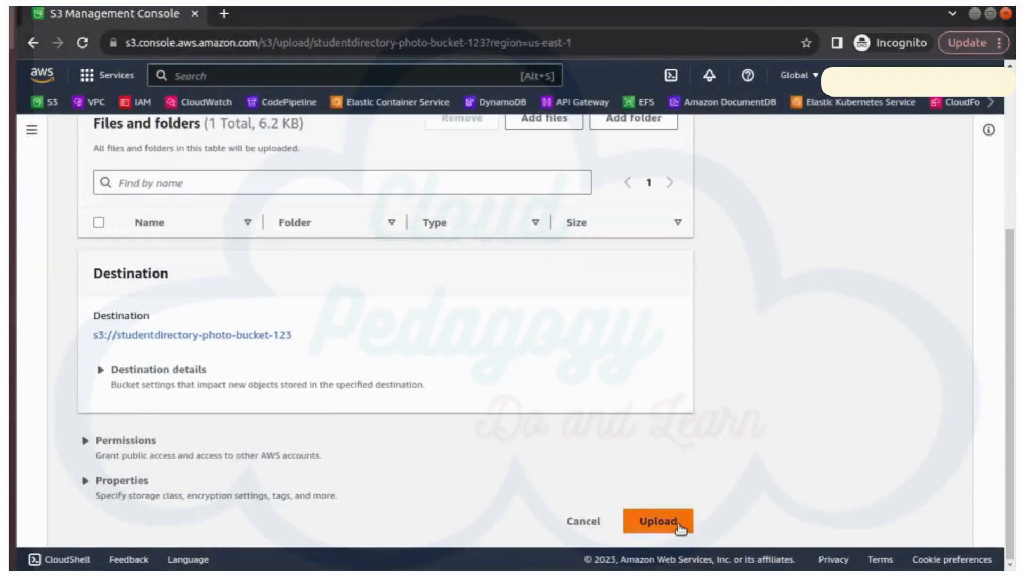
click(681, 527)
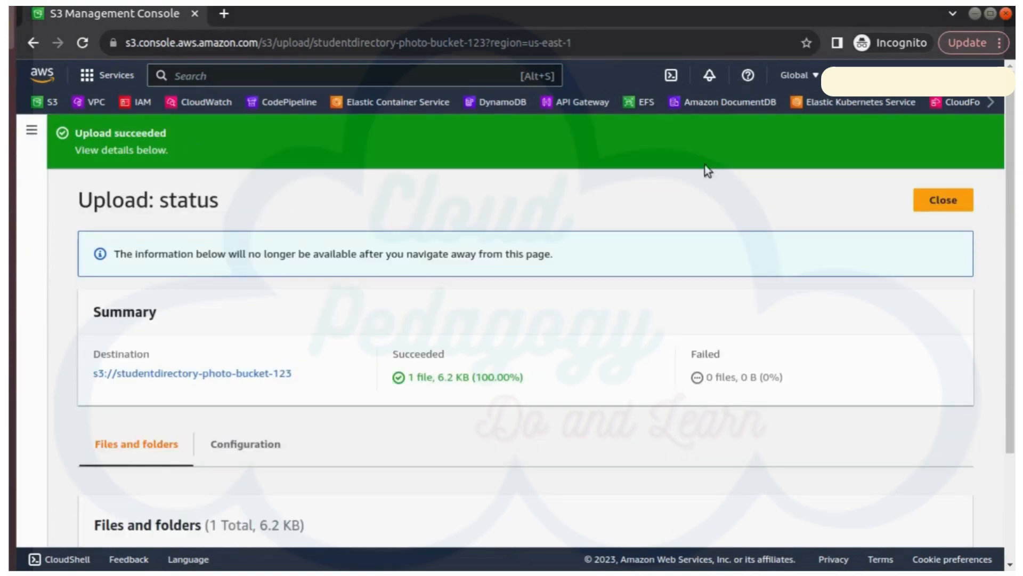
click(942, 201)
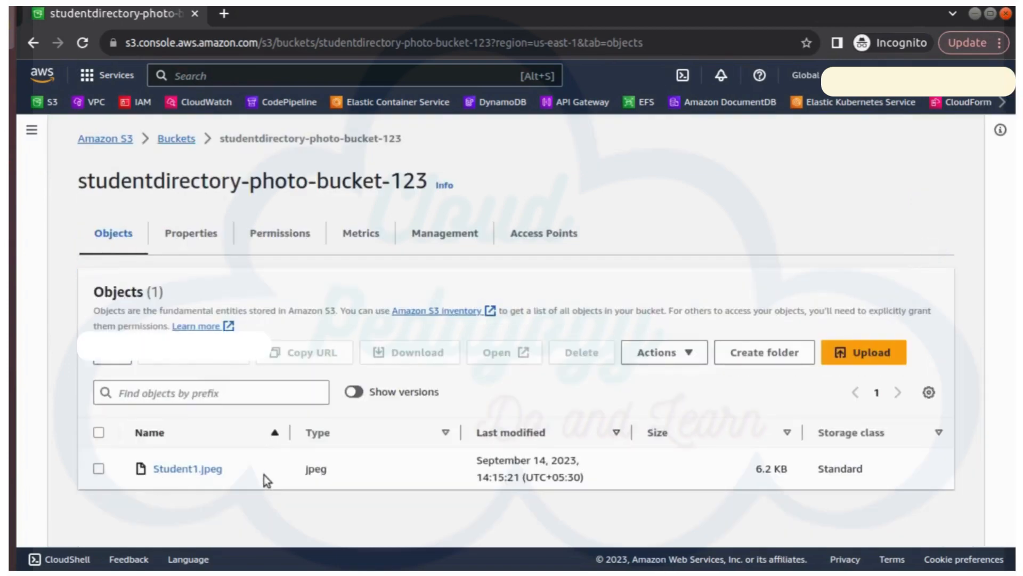
- View the versions of Student1.jpeg in the bucket and make its current version public using ACL
click(184, 470)
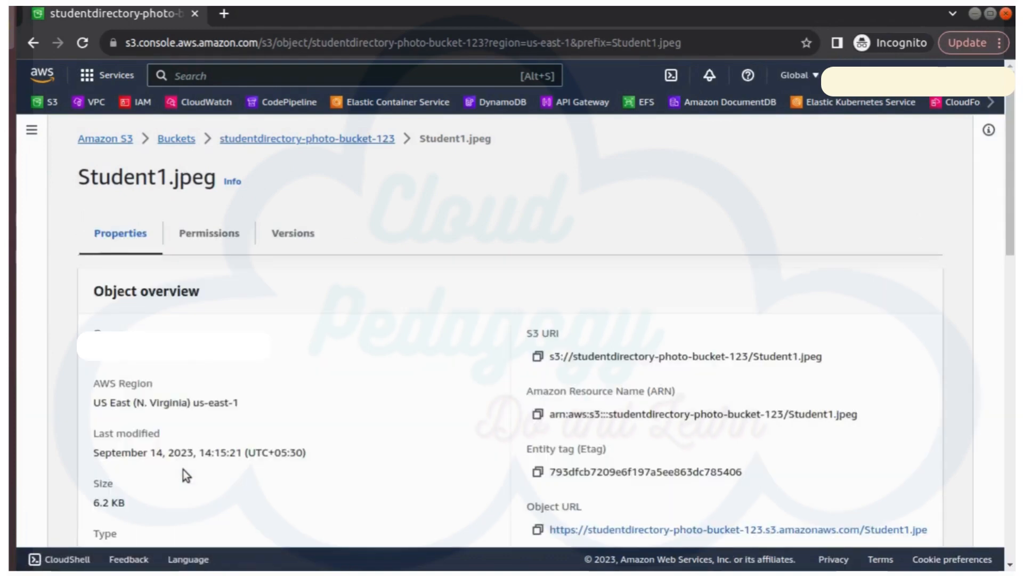
click(283, 238)
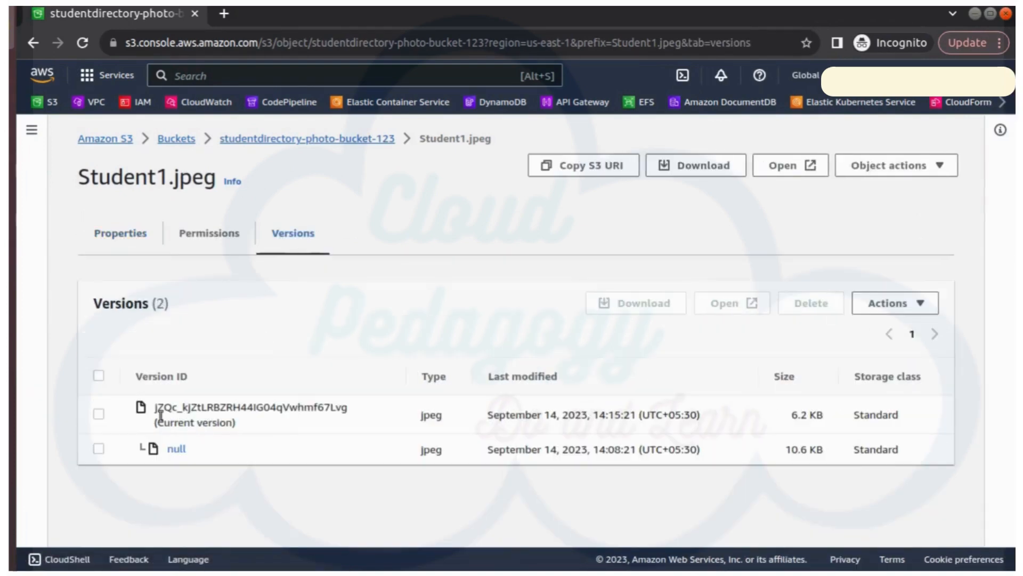
click(939, 171)
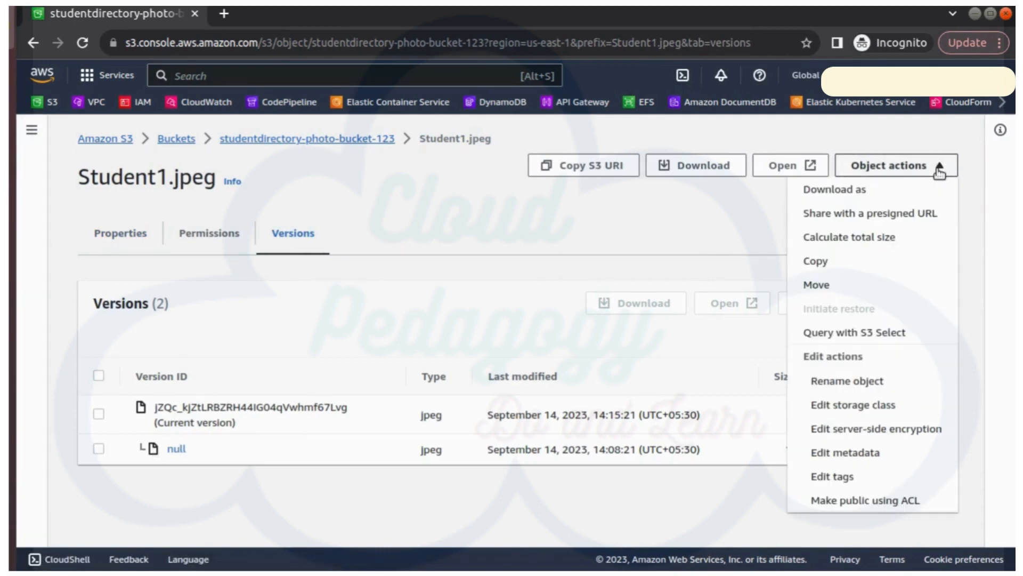
click(866, 501)
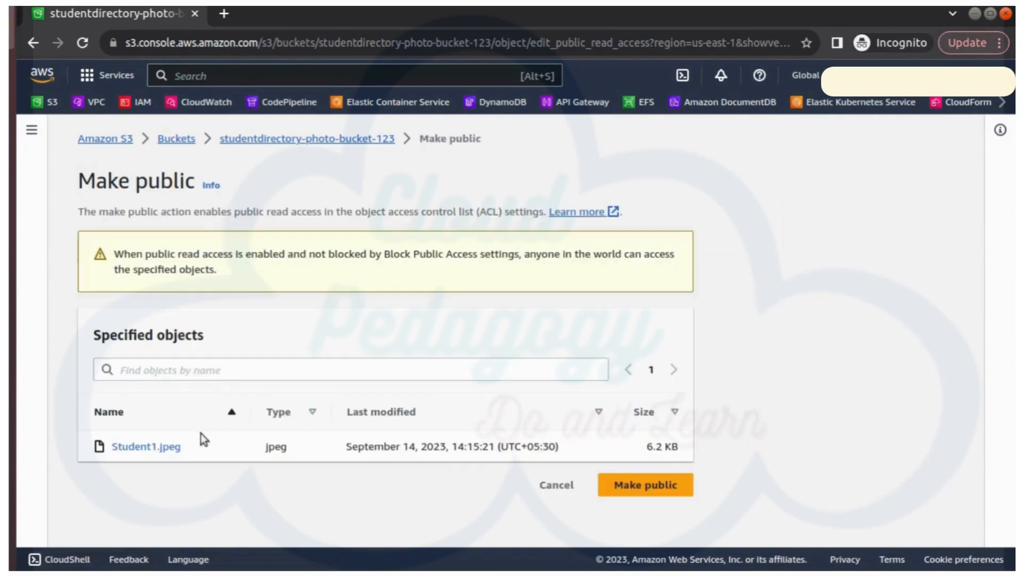
click(654, 490)
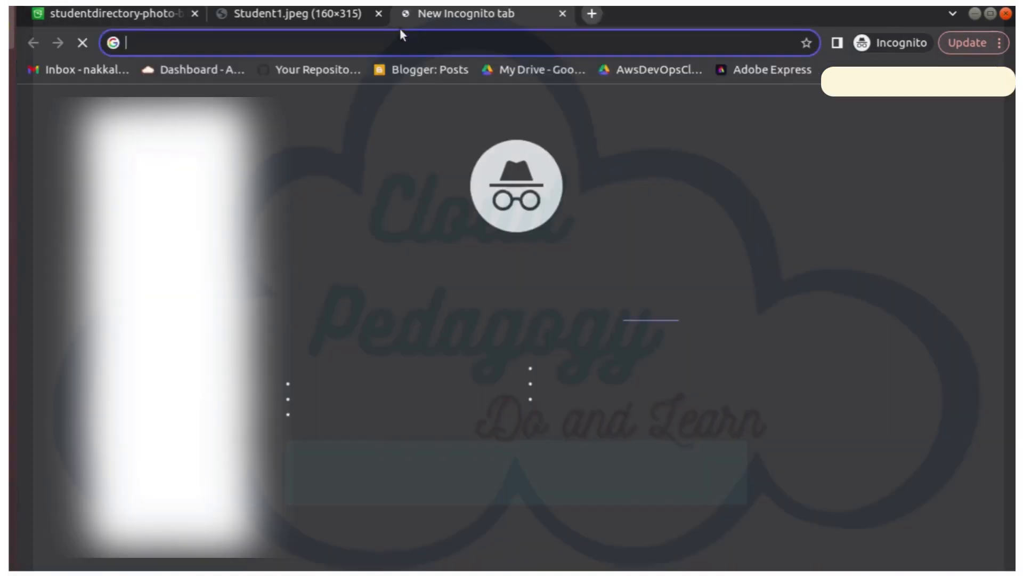
- Load the object URL of Student1.jpeg and the URL of its null version in browser tabs to compare the images
click(404, 15)
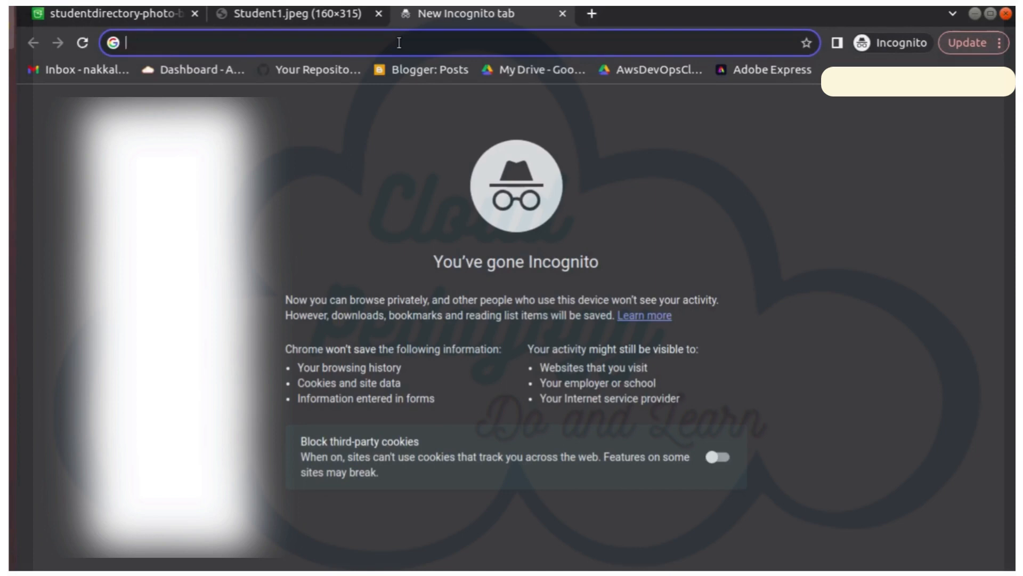
text(https://studentdirectory-photo-bucket-123.s3.amazonaws.com/Student1.jpeg)
key(Return)
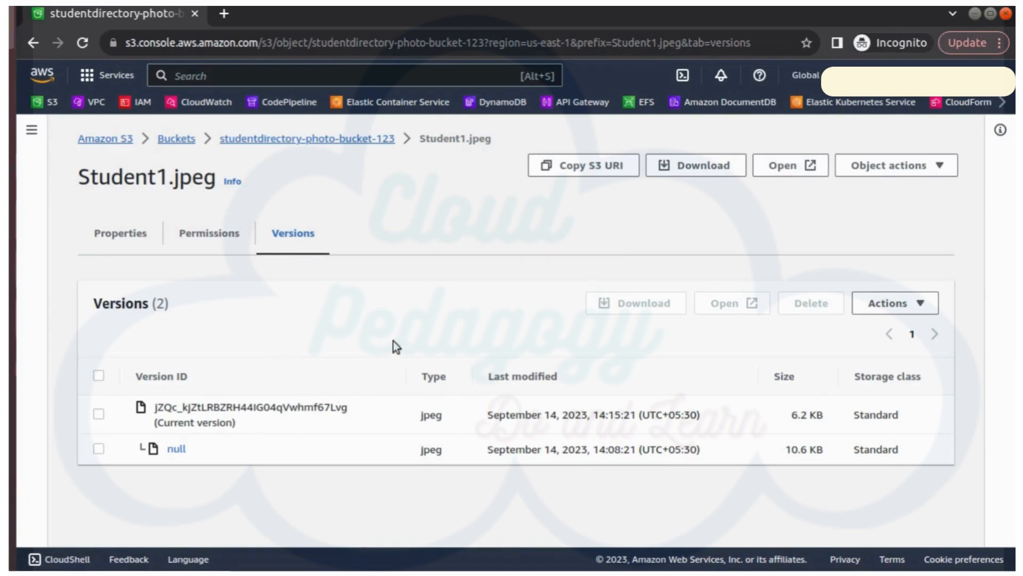
click(179, 449)
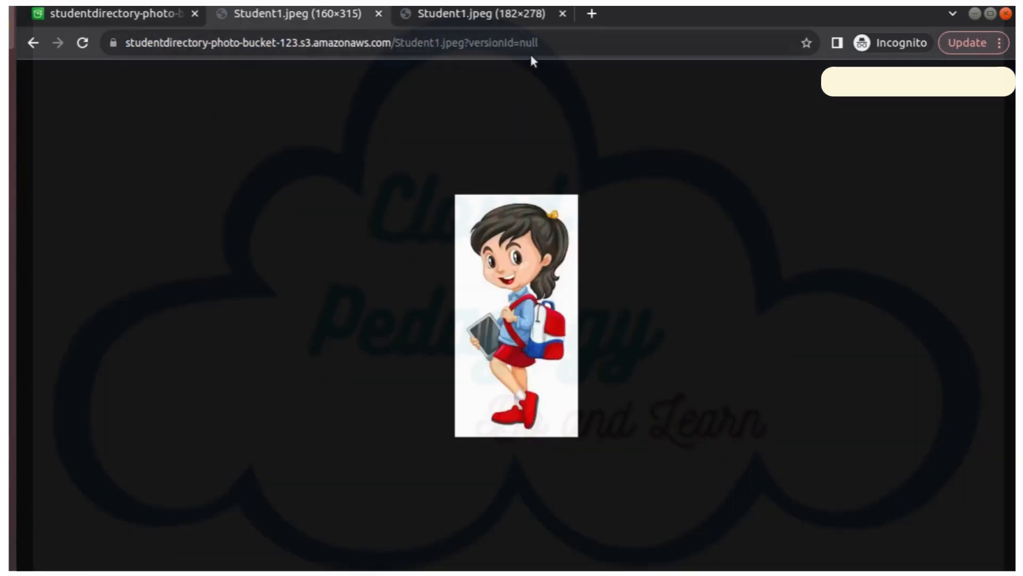
click(351, 14)
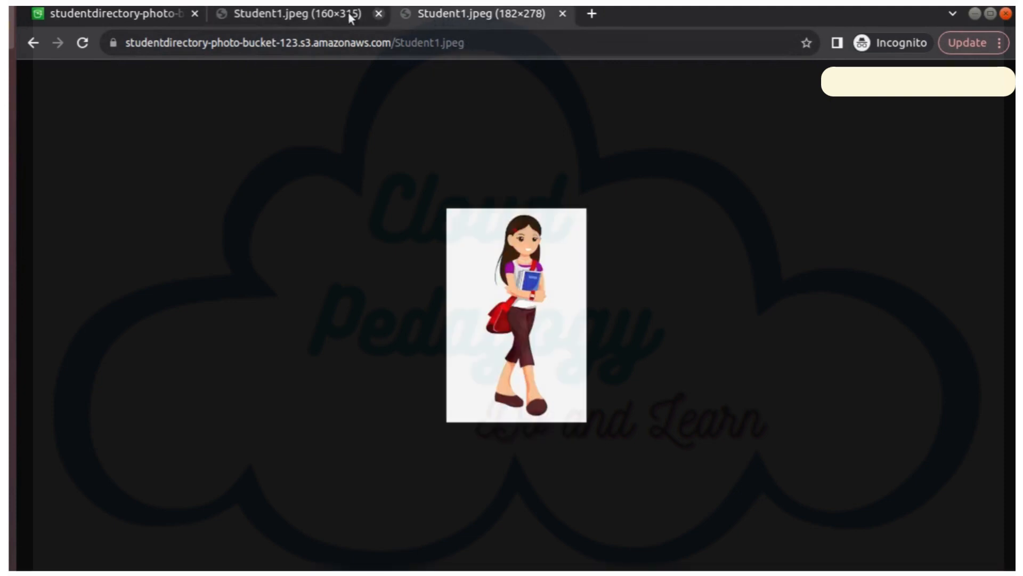
click(341, 14)
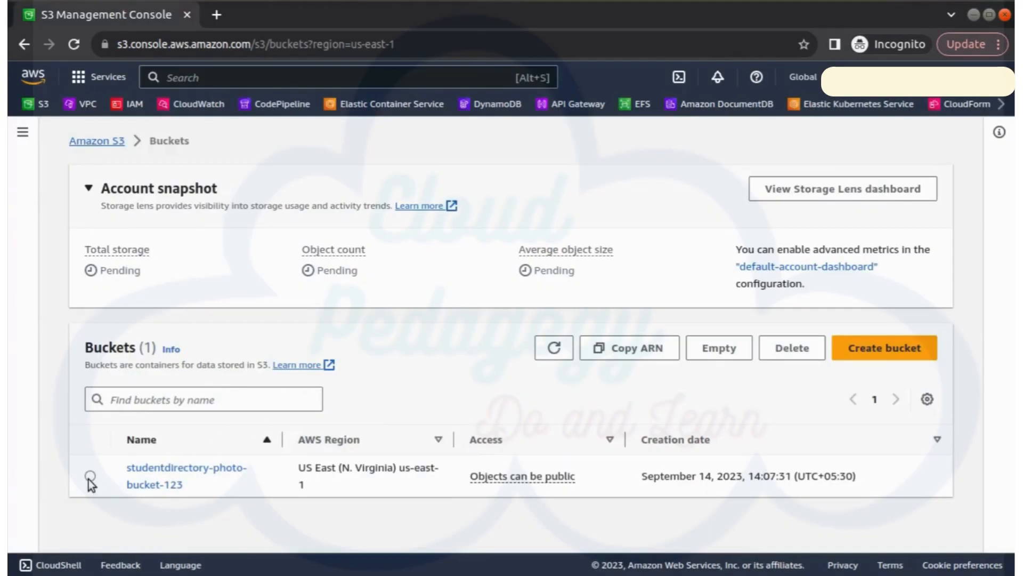
- Try to delete studentdirectory-photo-bucket-123 without emptying it, and return to the bucket list
click(90, 475)
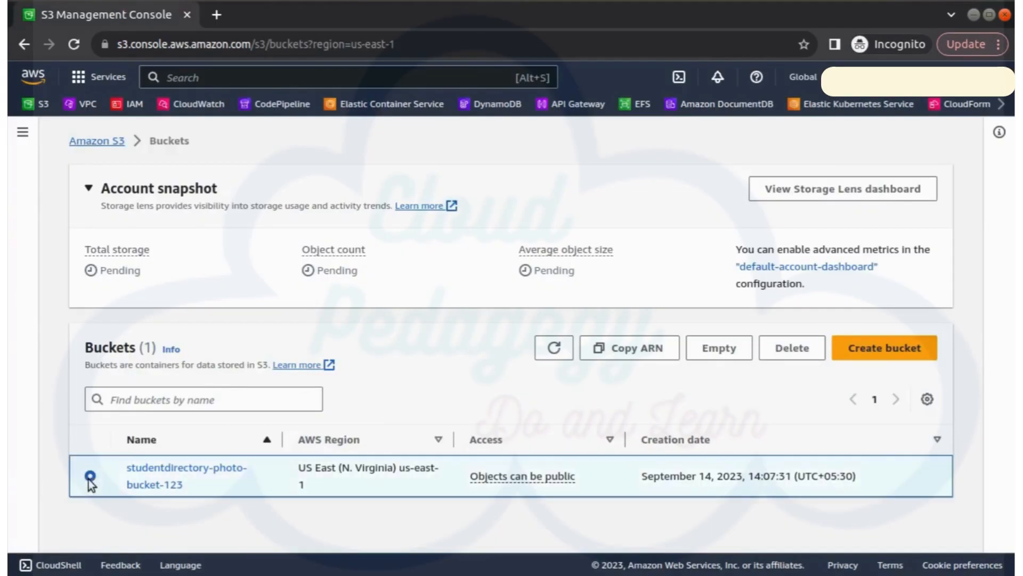
click(792, 349)
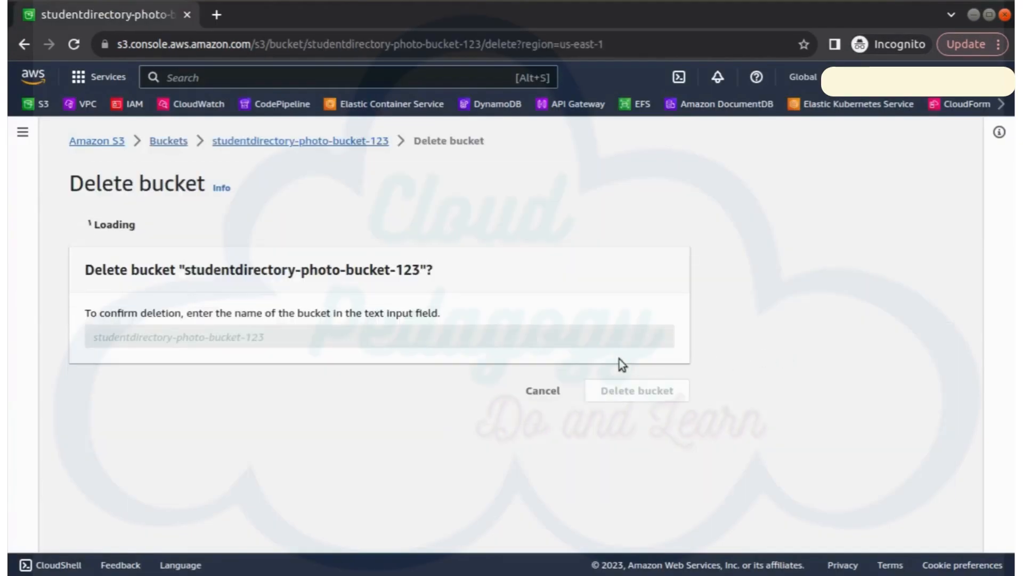
drag(185, 270, 421, 270)
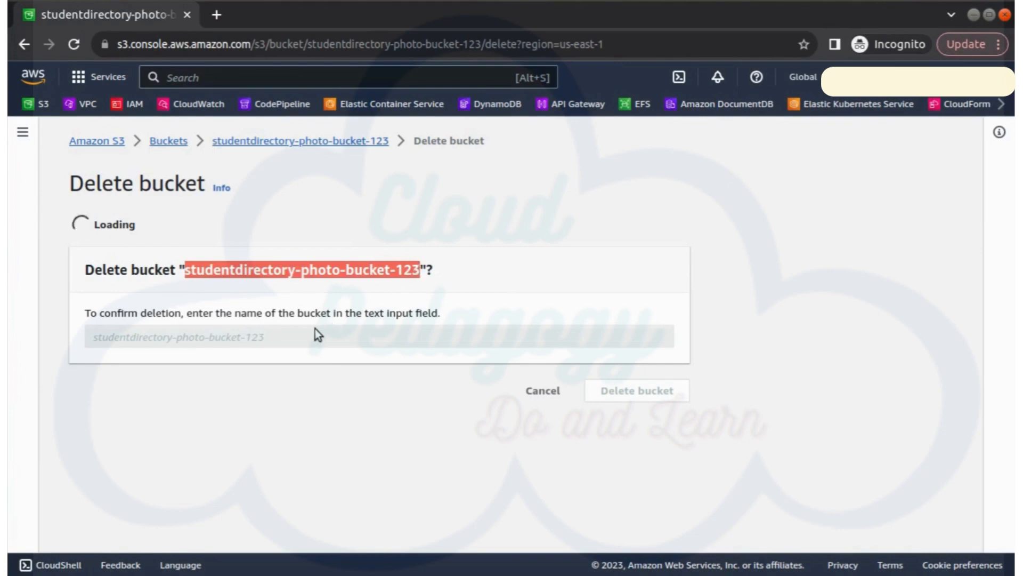
click(315, 331)
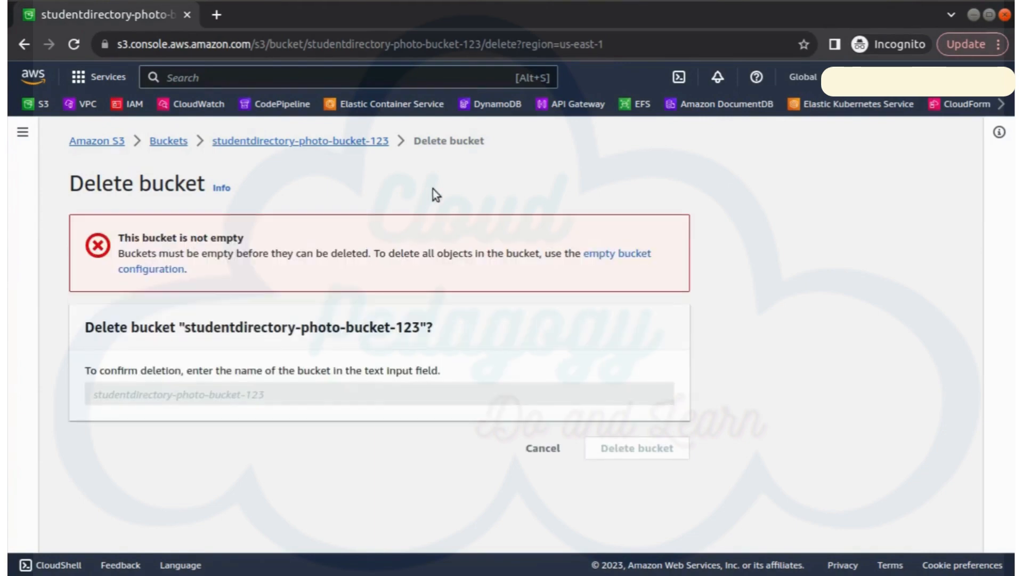
click(340, 142)
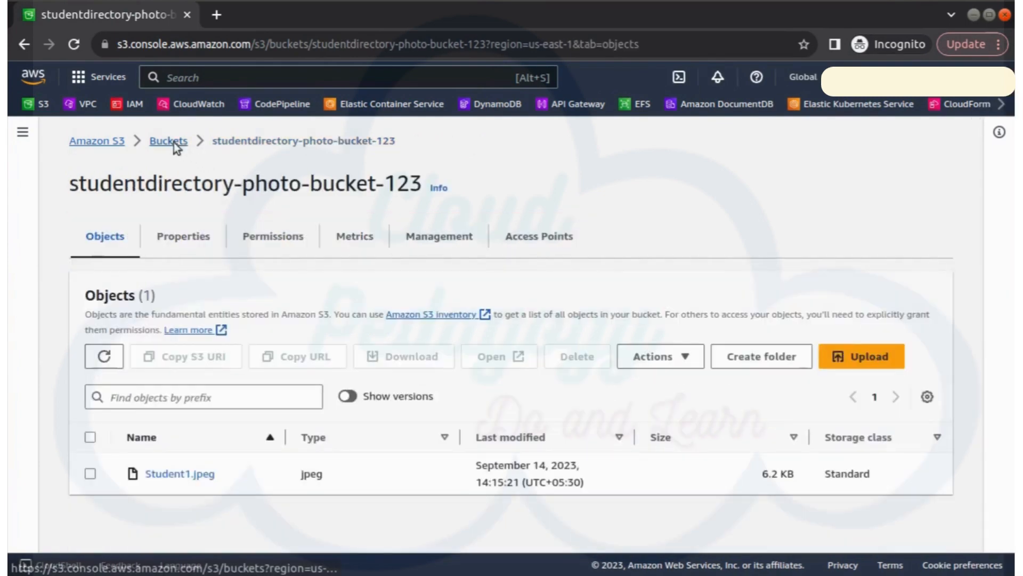
click(174, 142)
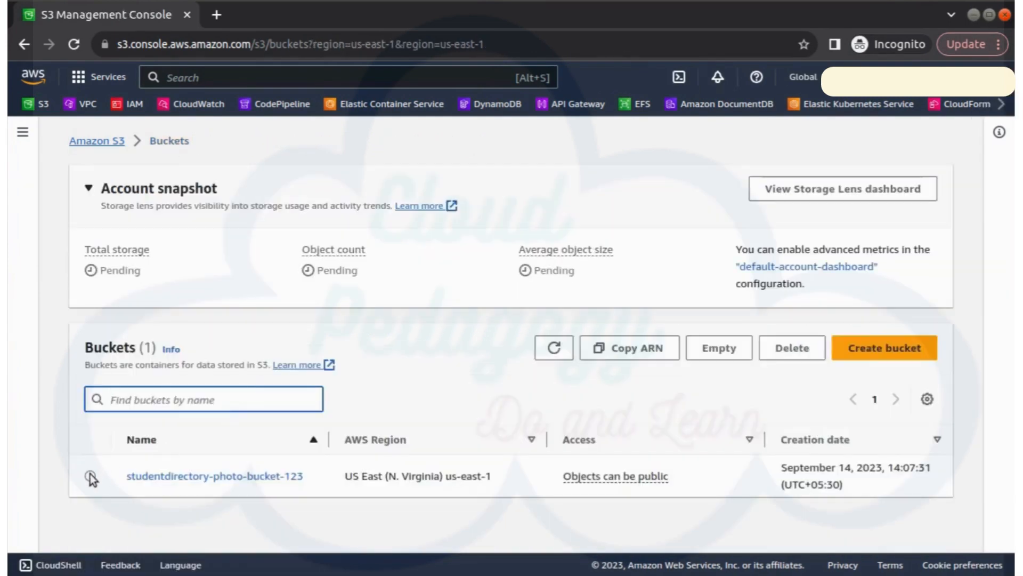
- Empty studentdirectory-photo-bucket-123, confirming with "permanently delete", exit the status page and check the bucket's object list
click(90, 476)
click(716, 349)
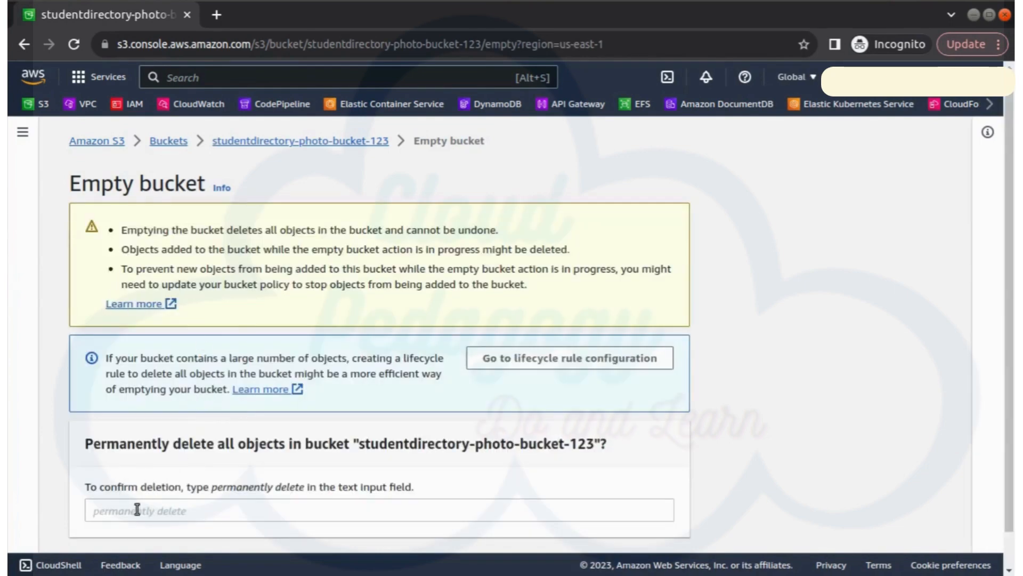
click(137, 510)
drag(215, 487, 302, 489)
key(ctrl+c)
click(228, 509)
key(ctrl+v)
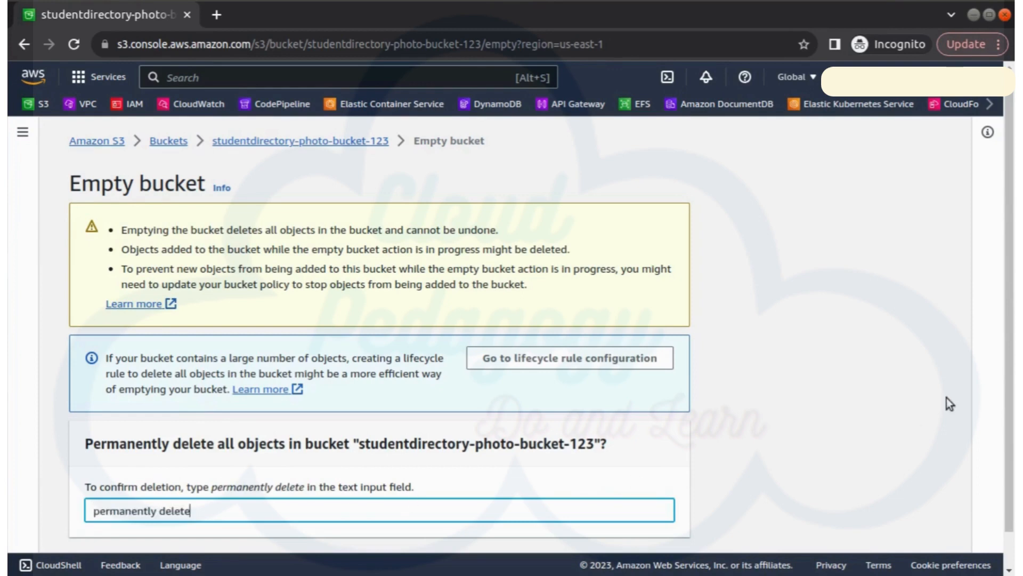
scroll(623, 511, down, 1)
click(651, 527)
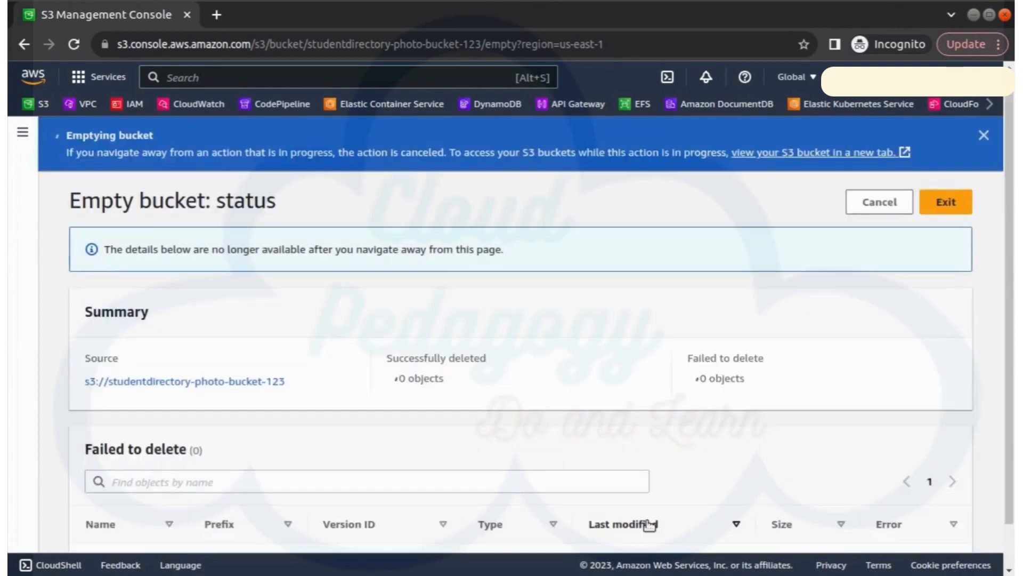
scroll(643, 453, down, 2)
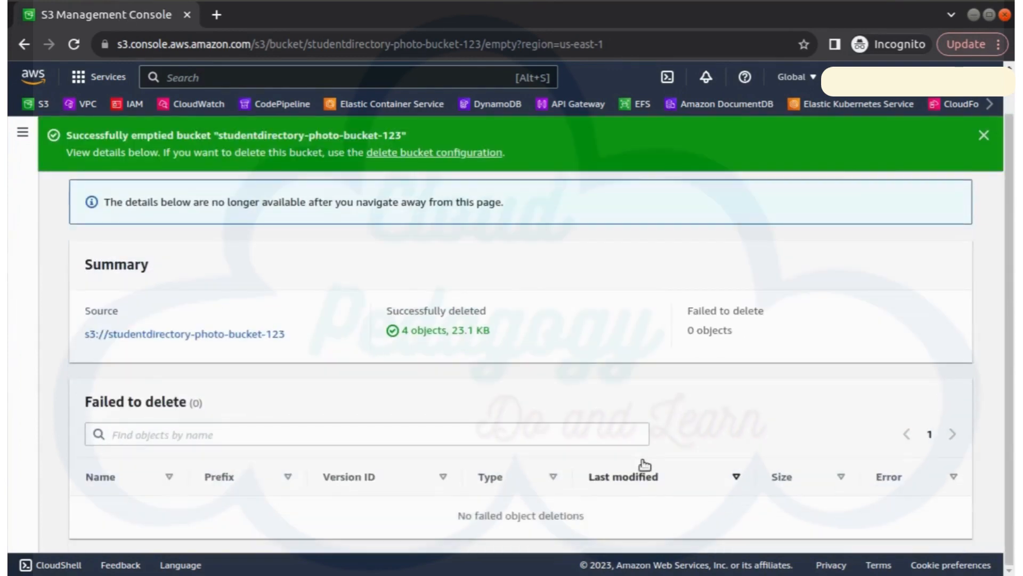
scroll(646, 465, up, 2)
click(946, 202)
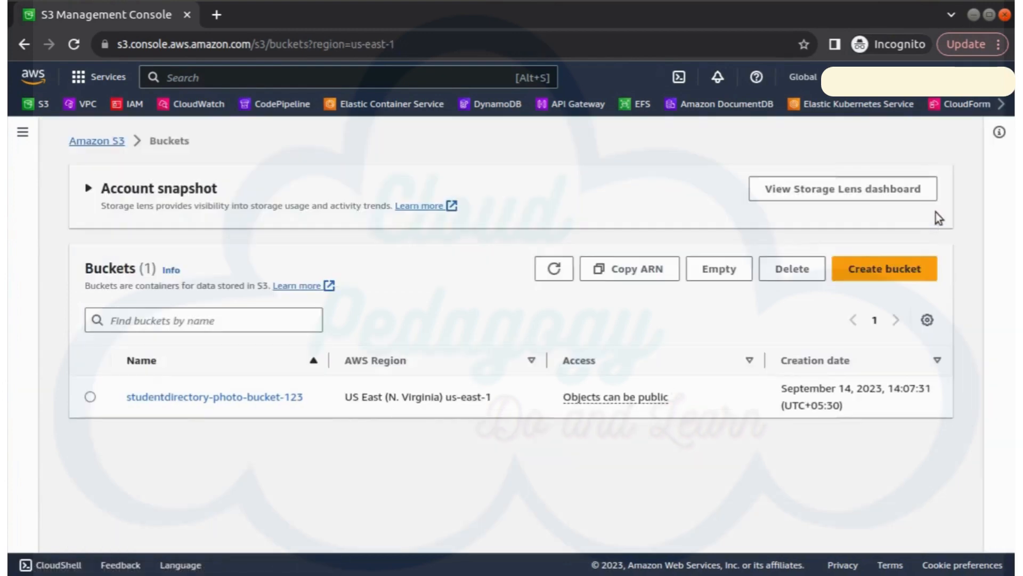
click(203, 397)
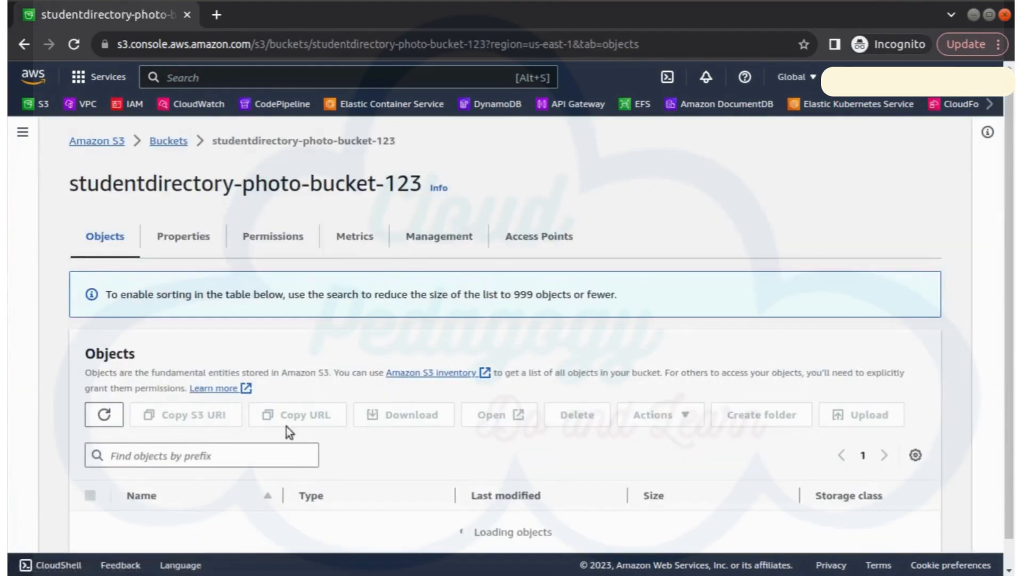
scroll(286, 426, down, 1)
scroll(205, 245, up, 1)
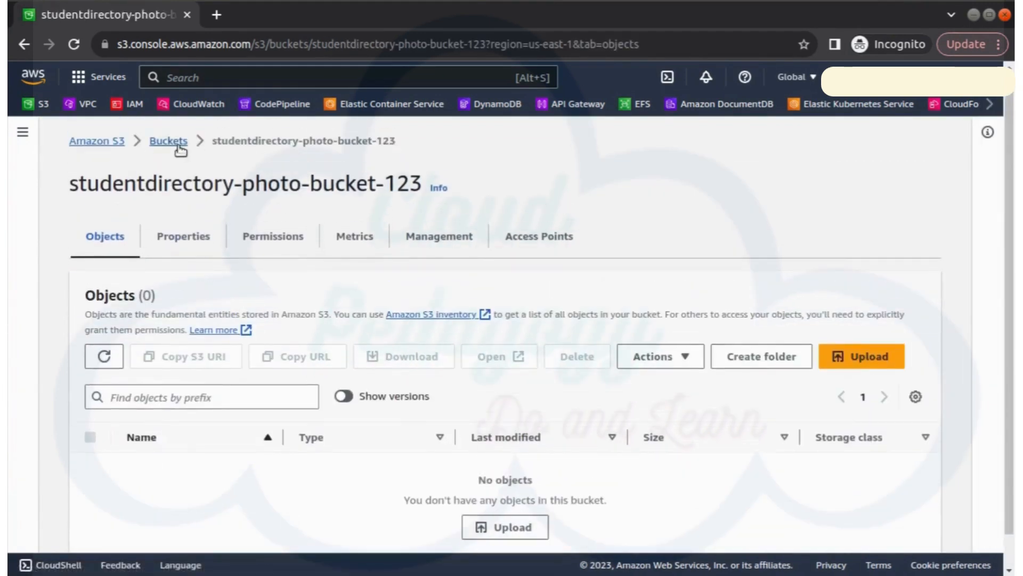
- Delete studentdirectory-photo-bucket-123, confirming with its name, and check the bucket list
click(245, 146)
click(90, 453)
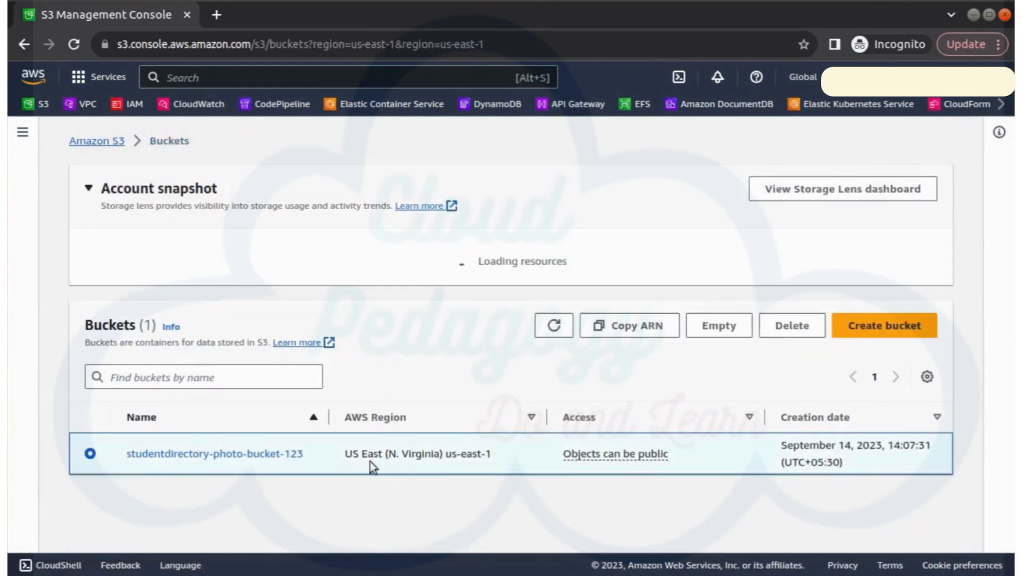
click(791, 325)
drag(185, 403, 421, 403)
click(273, 467)
key(ctrl+v)
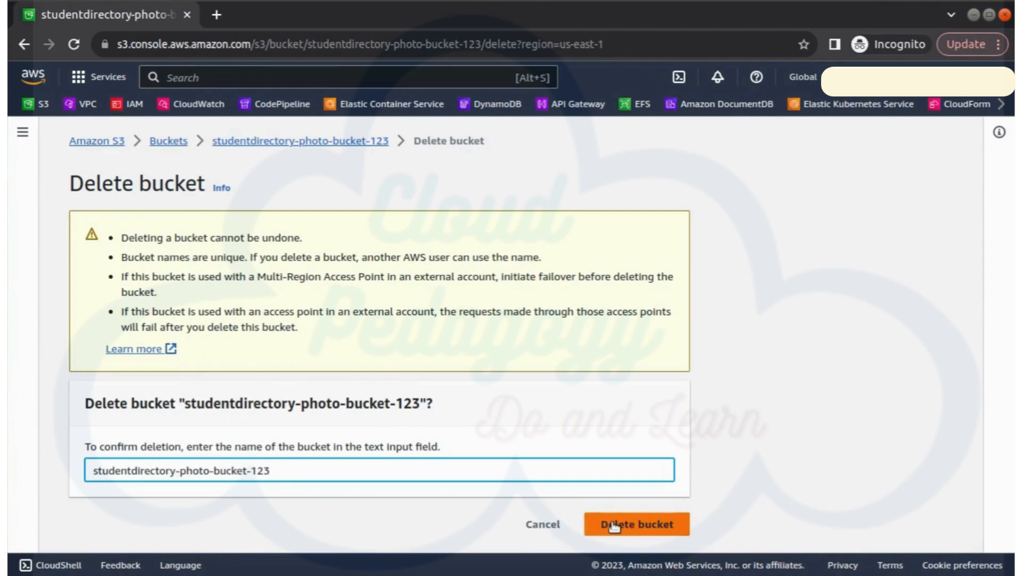
click(612, 523)
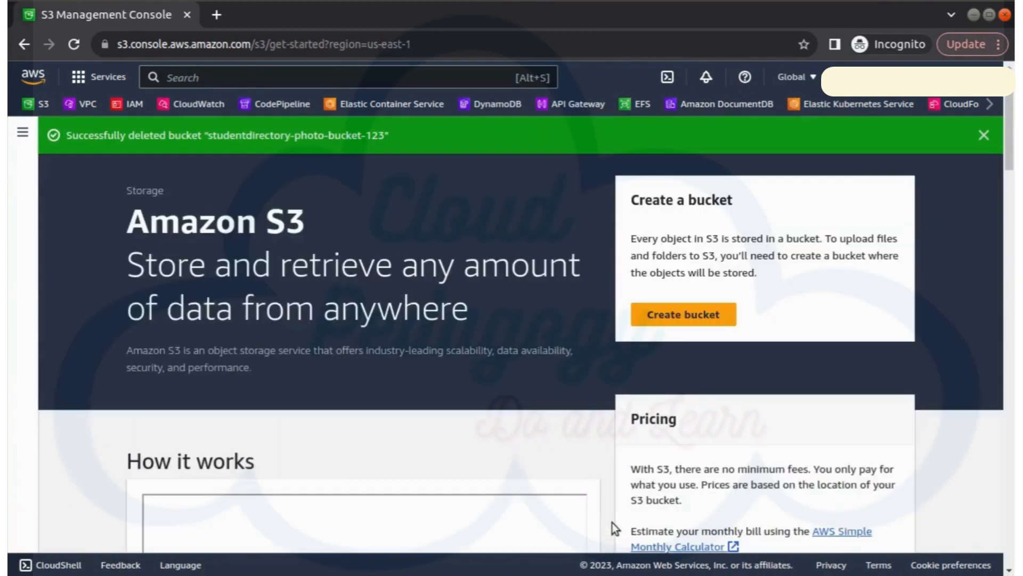
click(23, 133)
click(50, 189)
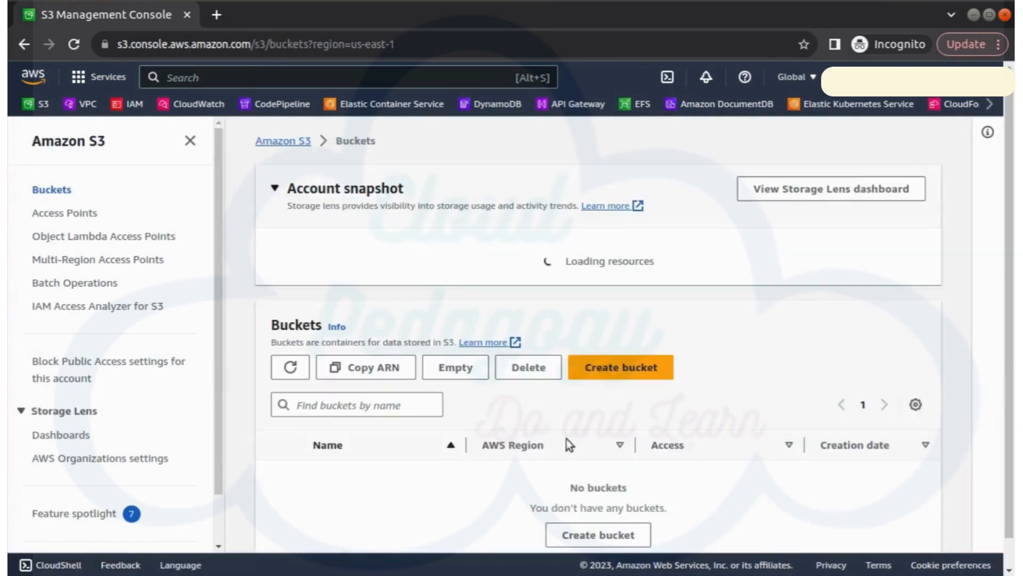
scroll(663, 499, down, 2)
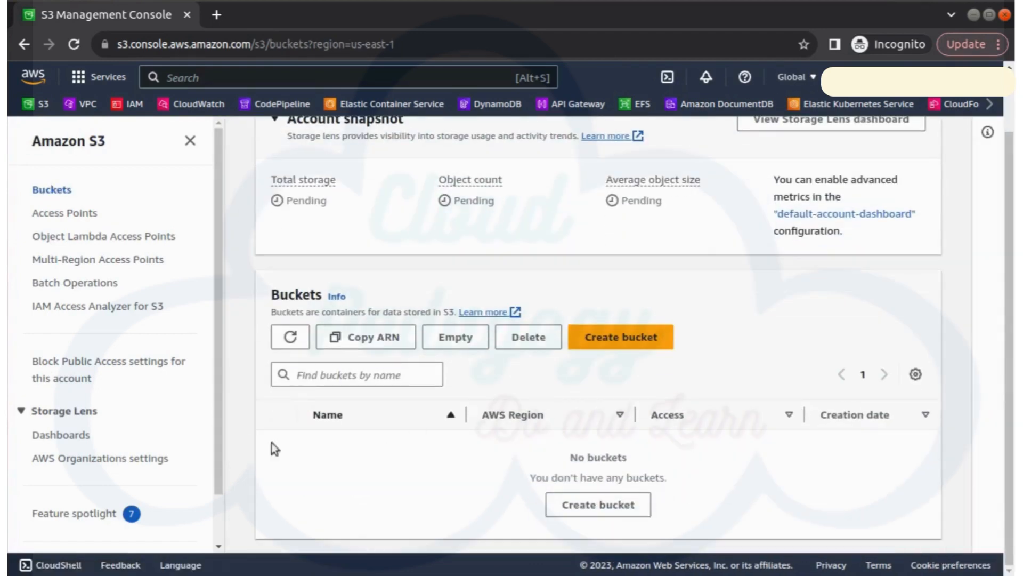